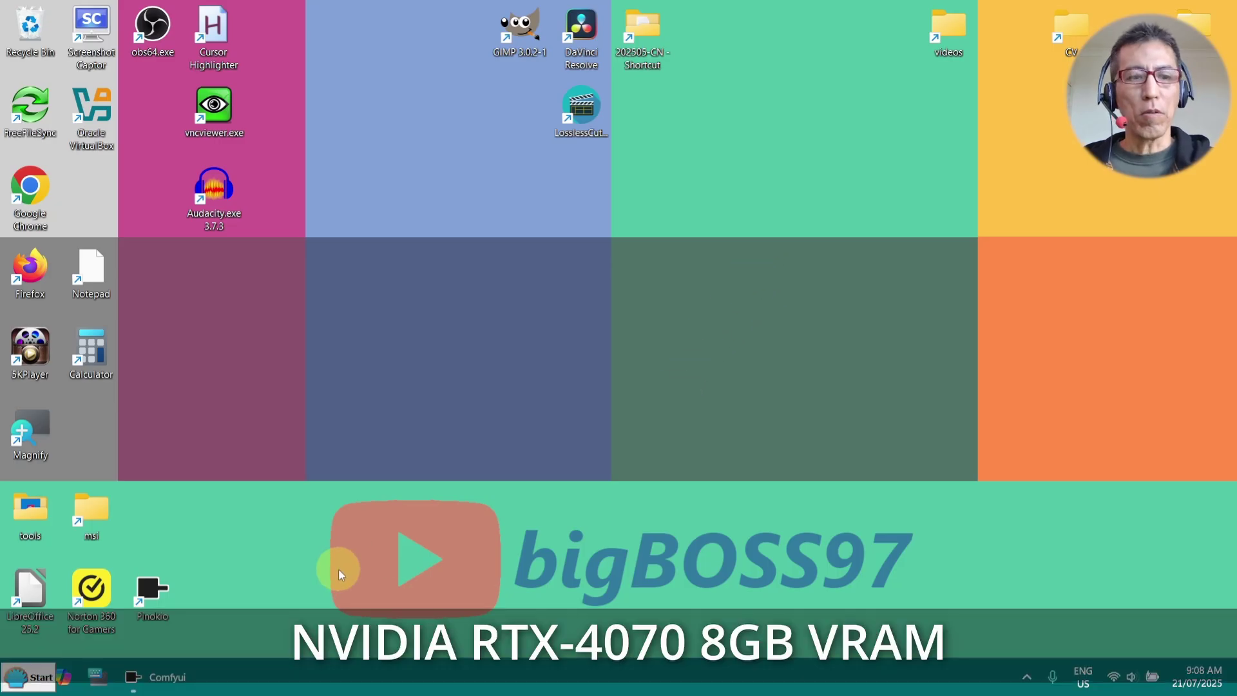
Restore the ComfyUI window from the Windows taskbar.
{"action": "left_click", "coordinate": [169, 677]}
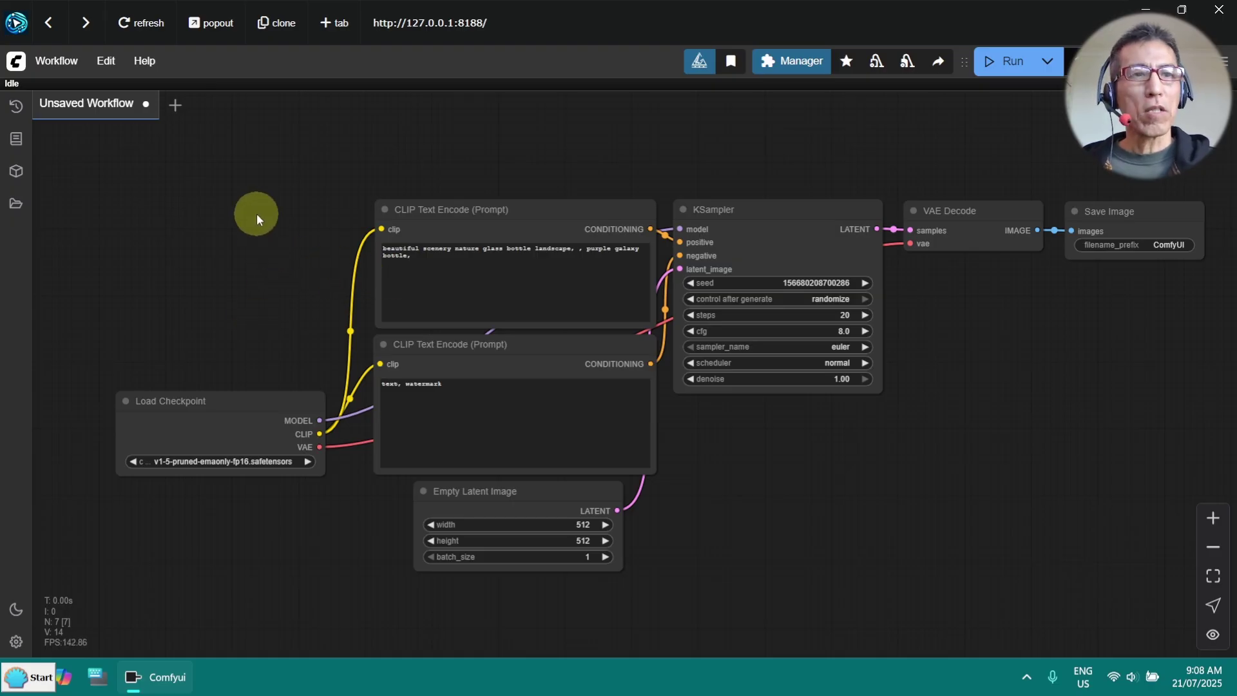
Load the Wan 2.1 Image to Video template from the Video template category.
{"action": "left_click", "coordinate": [58, 63]}
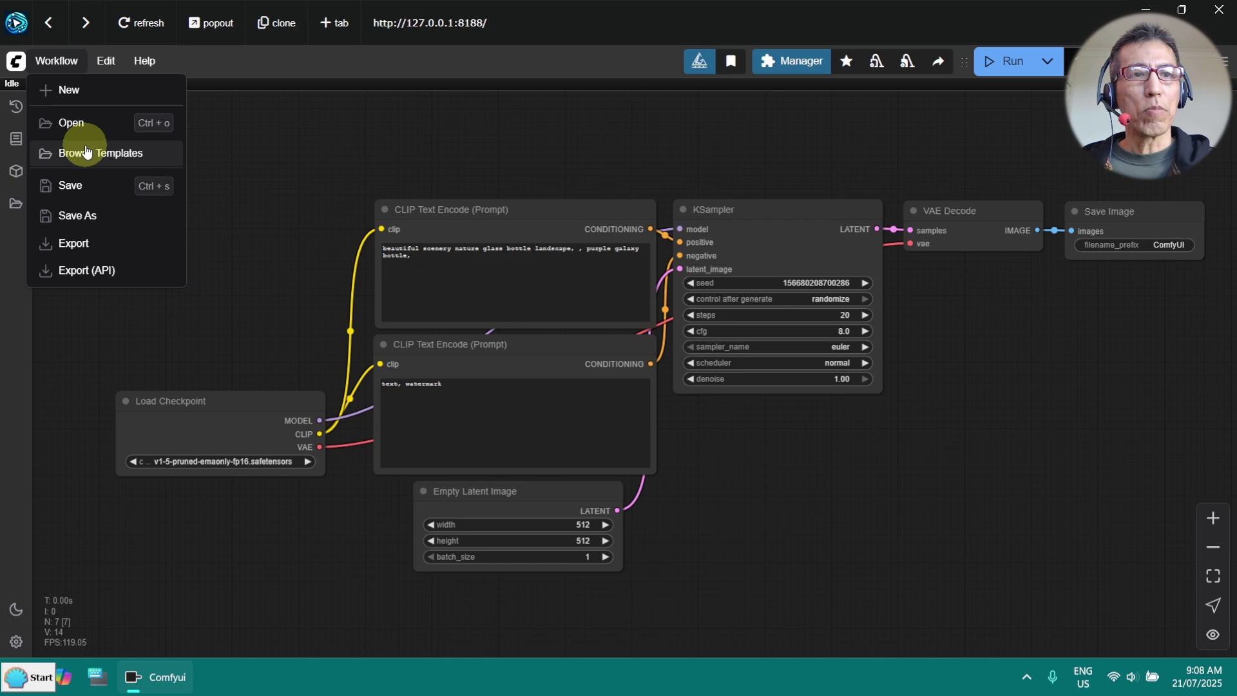
{"action": "left_click", "coordinate": [164, 154]}
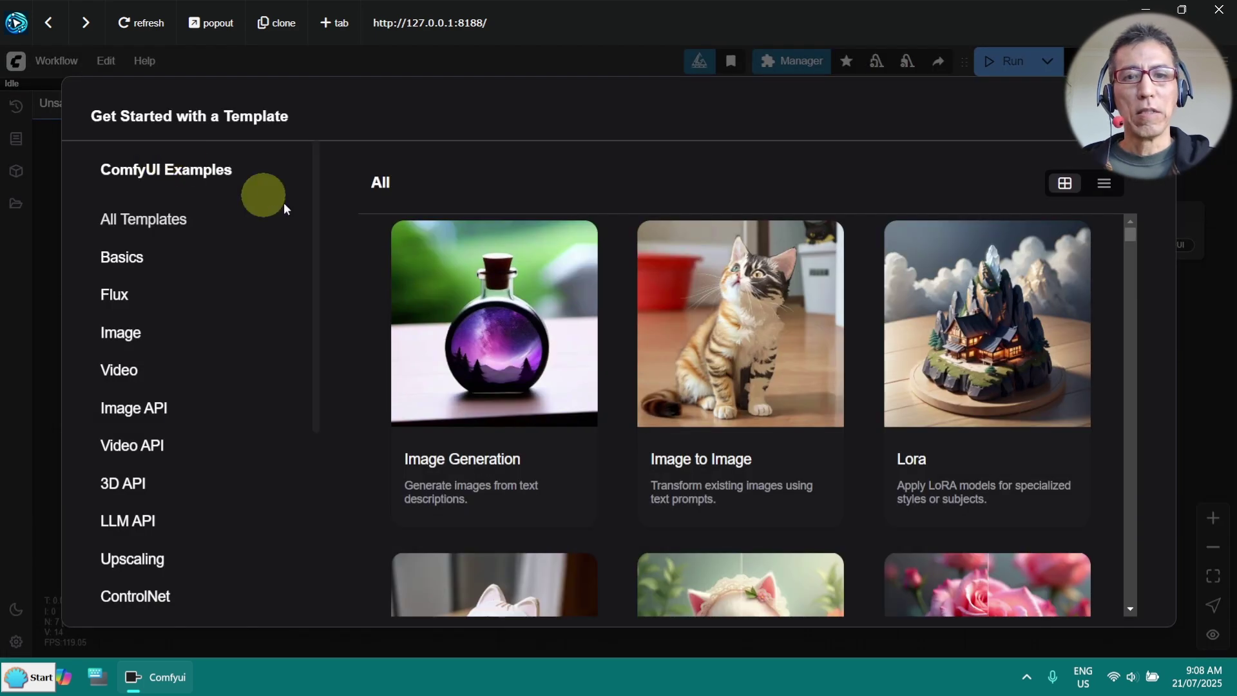
{"action": "left_click", "coordinate": [172, 369]}
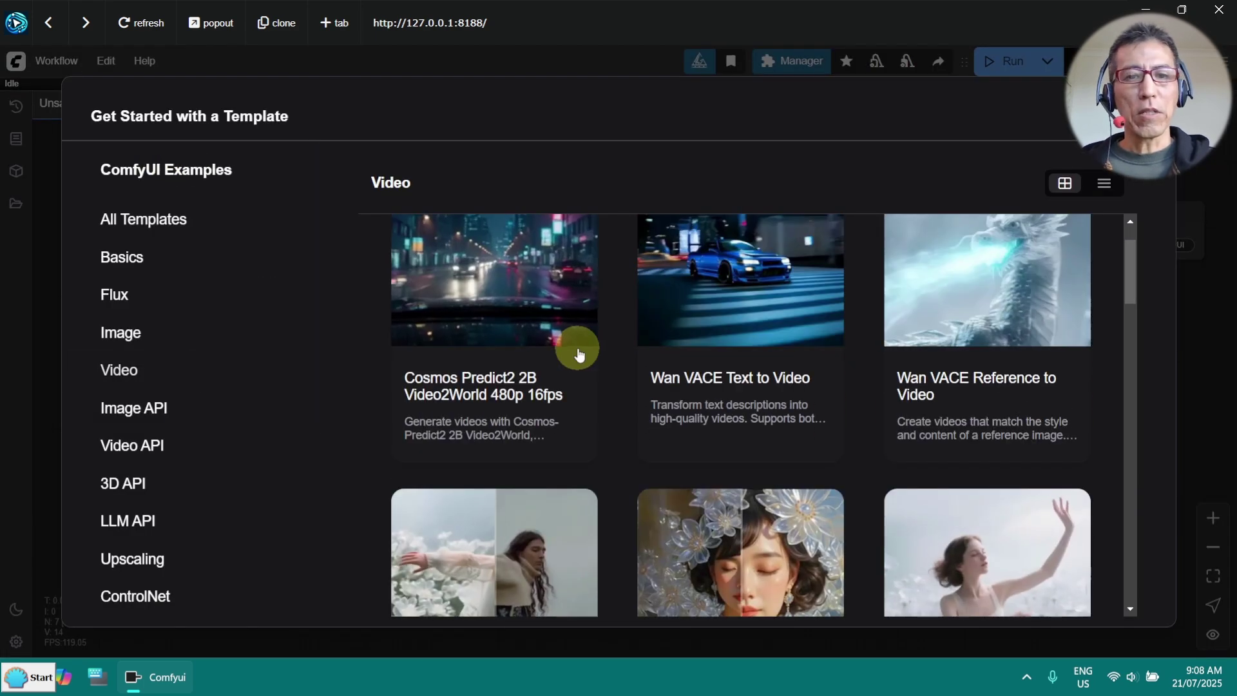
{"action": "scroll", "coordinate": [580, 341], "scroll_direction": "down", "scroll_amount": 5}
{"action": "scroll", "coordinate": [580, 332], "scroll_direction": "down", "scroll_amount": 7}
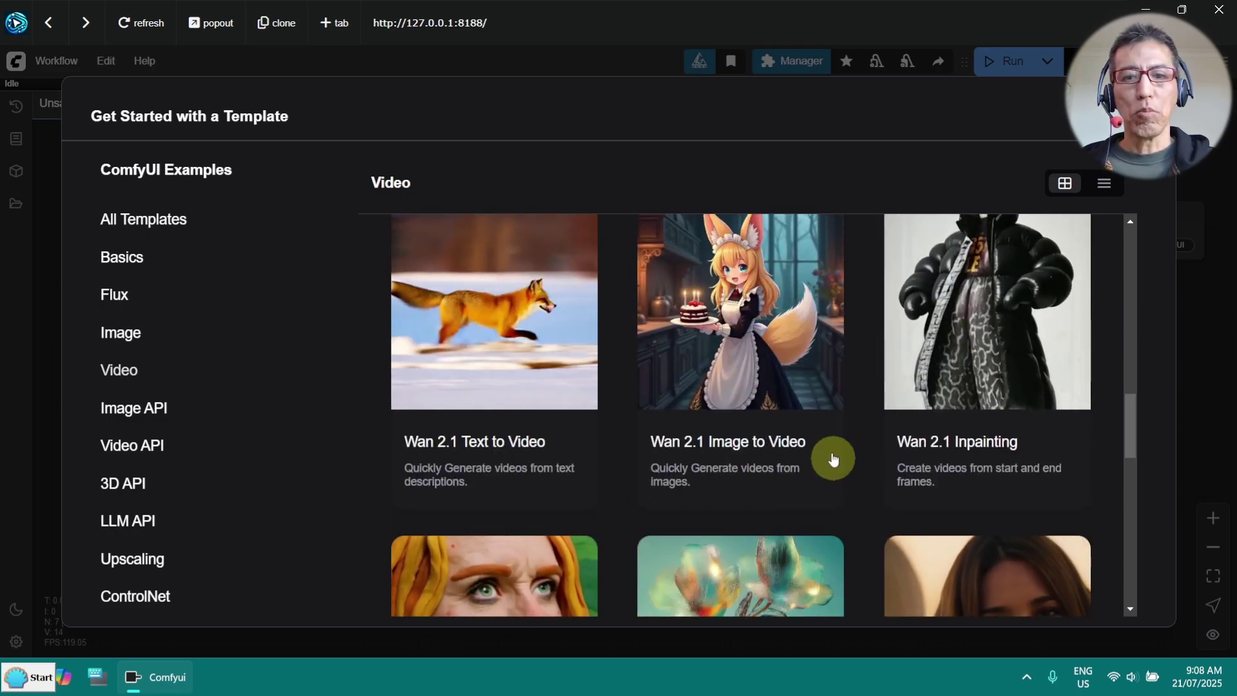
{"action": "left_click", "coordinate": [765, 330]}
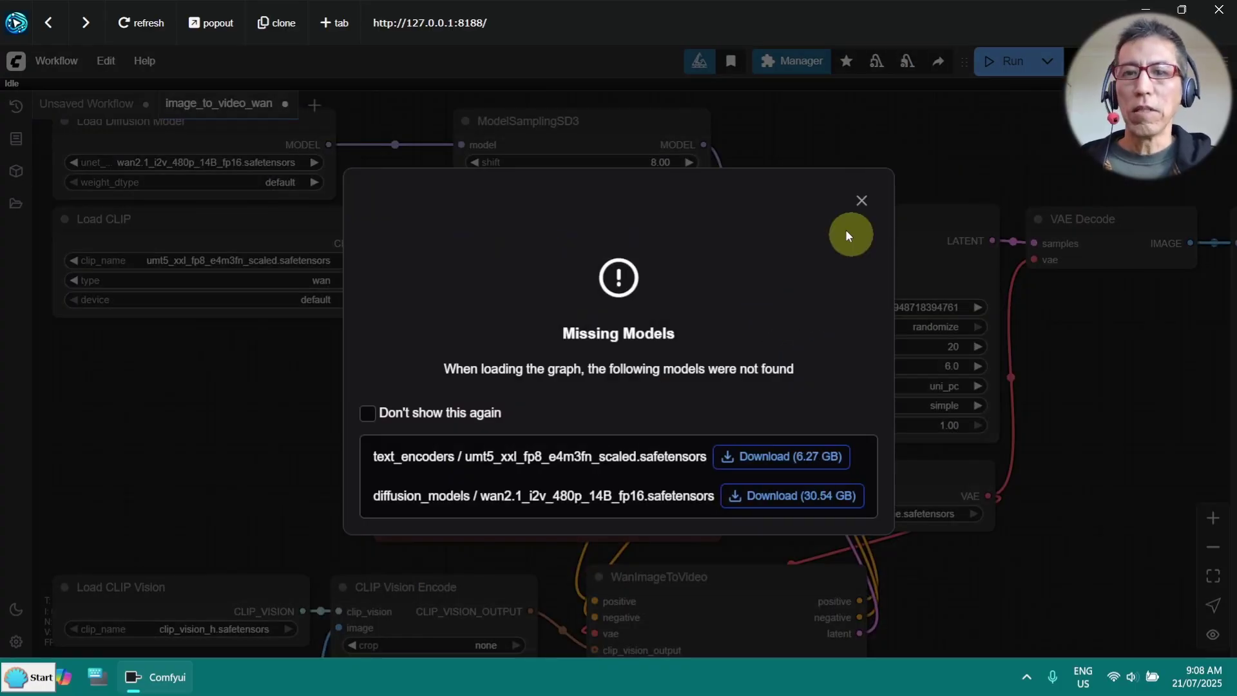
Dismiss the Missing Models notice and set Load Diffusion Model to Wan2_1-Anisora-I2V-480P-14B_fp8_e4m3fn.
{"action": "left_click", "coordinate": [861, 201]}
{"action": "left_click_drag", "start_coordinate": [250, 416], "coordinate": [414, 499]}
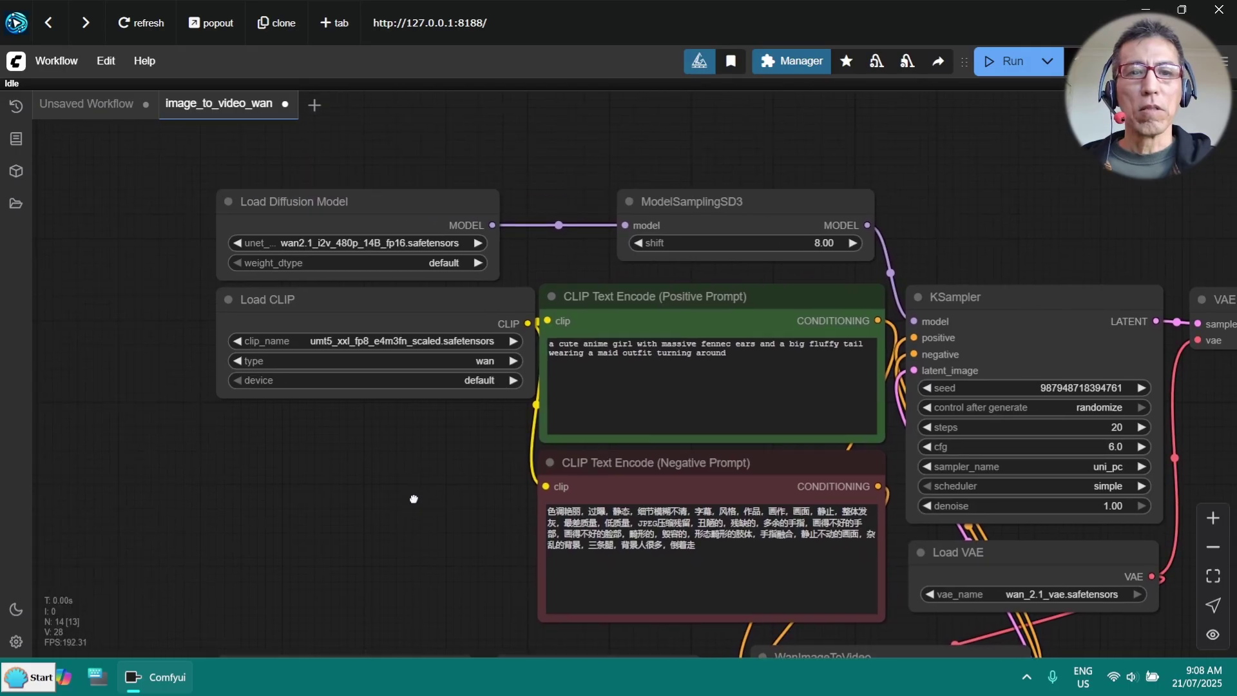
{"action": "scroll", "coordinate": [522, 236], "scroll_direction": "up", "scroll_amount": 4}
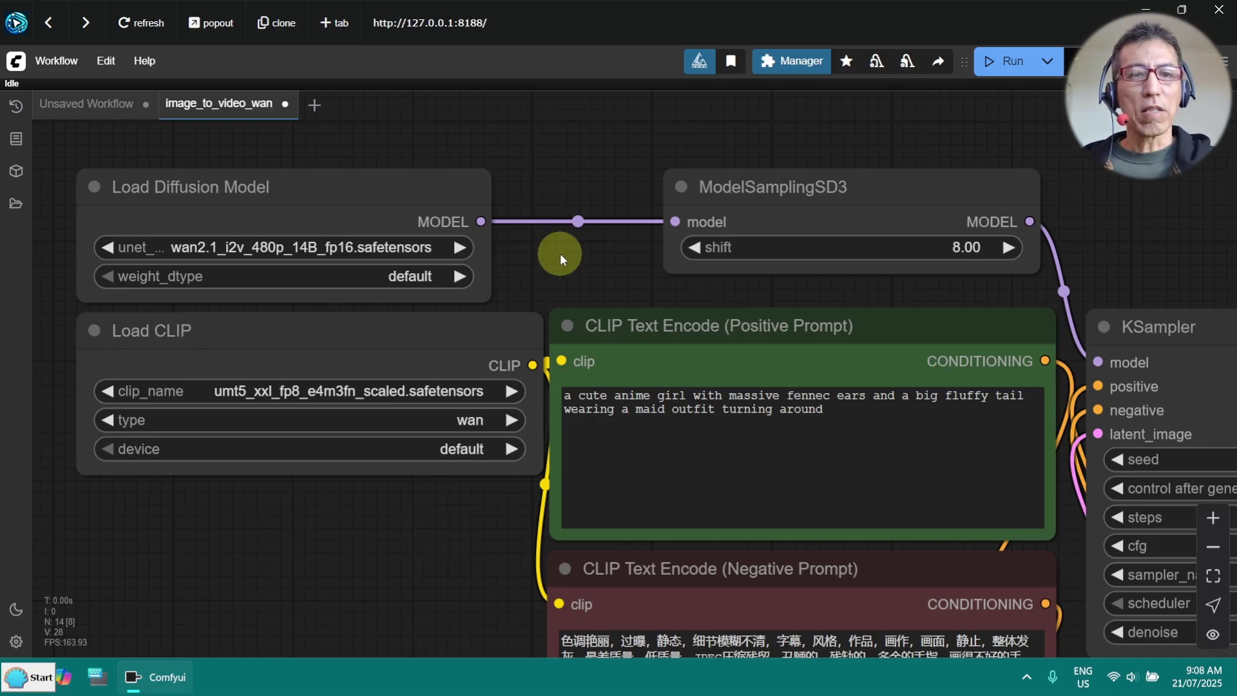
{"action": "left_click", "coordinate": [408, 246]}
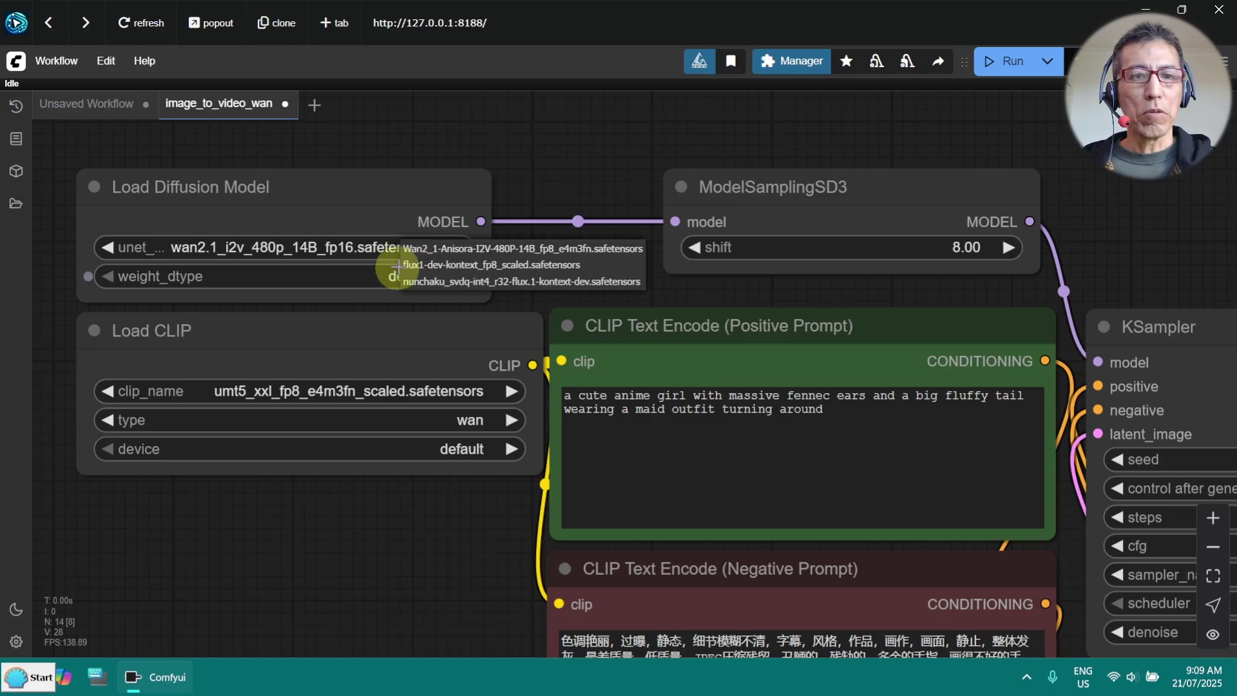
{"action": "left_click", "coordinate": [512, 253]}
{"action": "scroll", "coordinate": [332, 255], "scroll_direction": "up", "scroll_amount": 1}
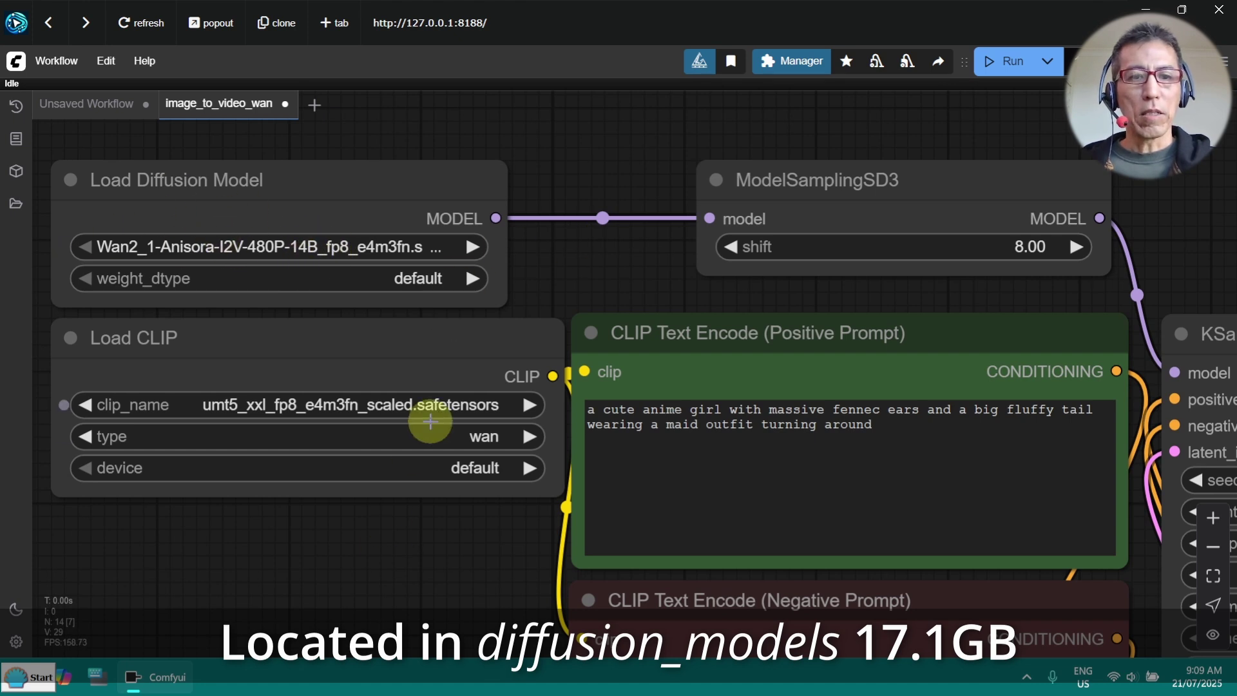
Set the Load CLIP node's clip_name to aniSora_umt5_xxl_fp16.safetensors.
{"action": "left_click_drag", "start_coordinate": [309, 543], "coordinate": [456, 434]}
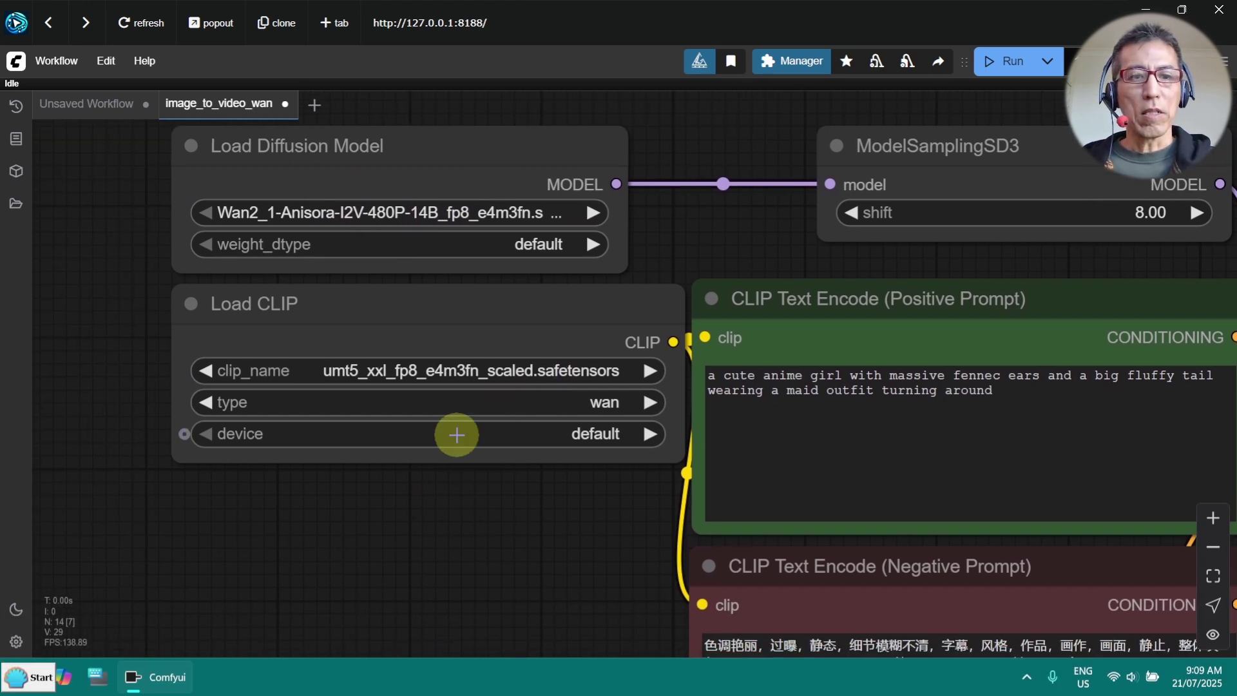
{"action": "scroll", "coordinate": [459, 430], "scroll_direction": "up", "scroll_amount": 1}
{"action": "left_click", "coordinate": [504, 356]}
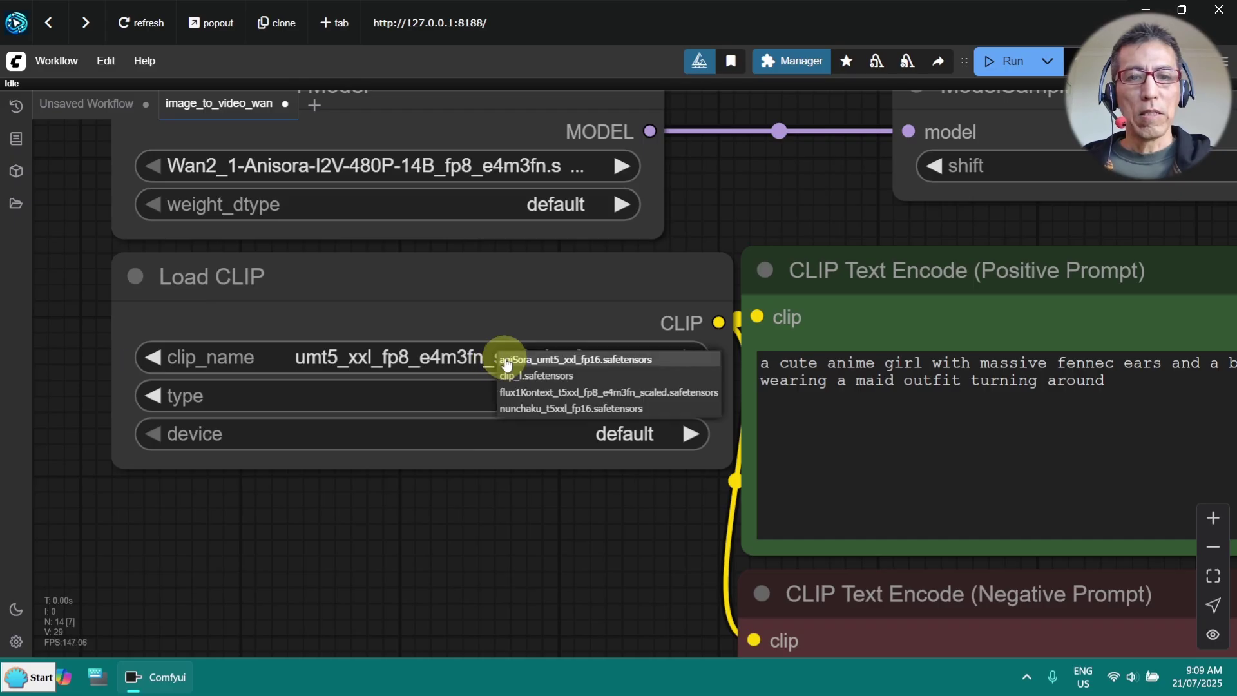
{"action": "left_click", "coordinate": [601, 360]}
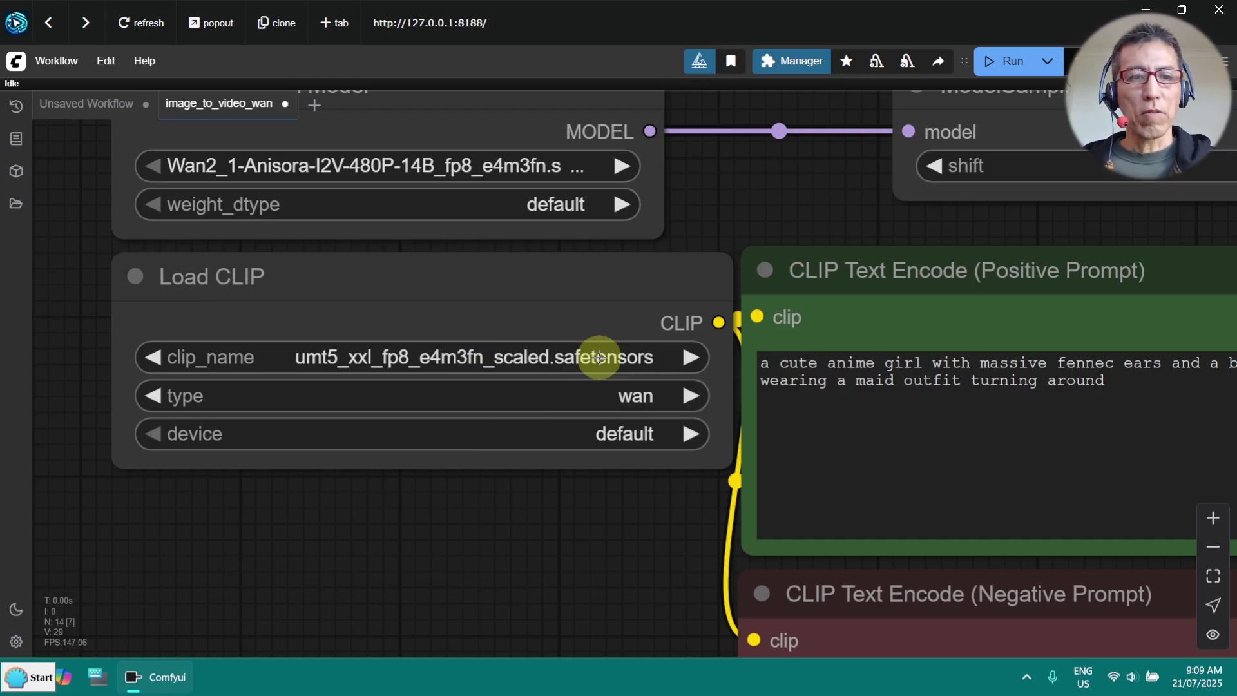
{"action": "scroll", "coordinate": [525, 395], "scroll_direction": "up", "scroll_amount": 1}
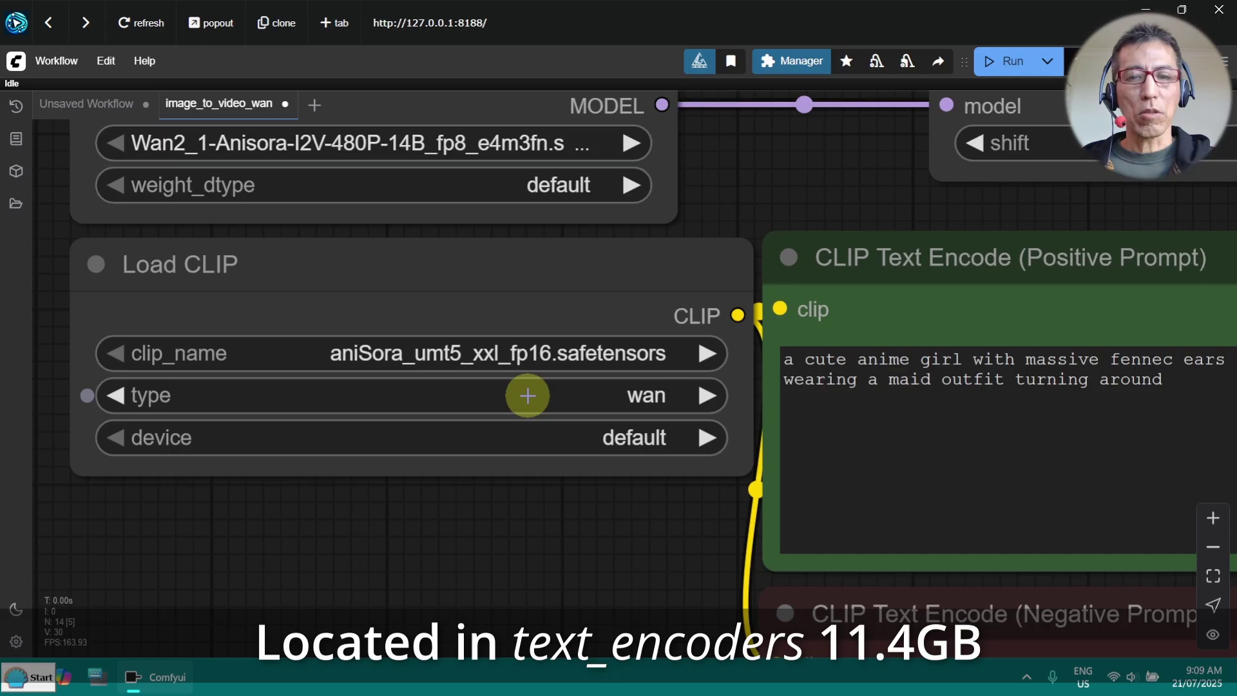
{"action": "scroll", "coordinate": [748, 184], "scroll_direction": "down", "scroll_amount": 2}
{"action": "left_click_drag", "start_coordinate": [784, 180], "coordinate": [637, 313]}
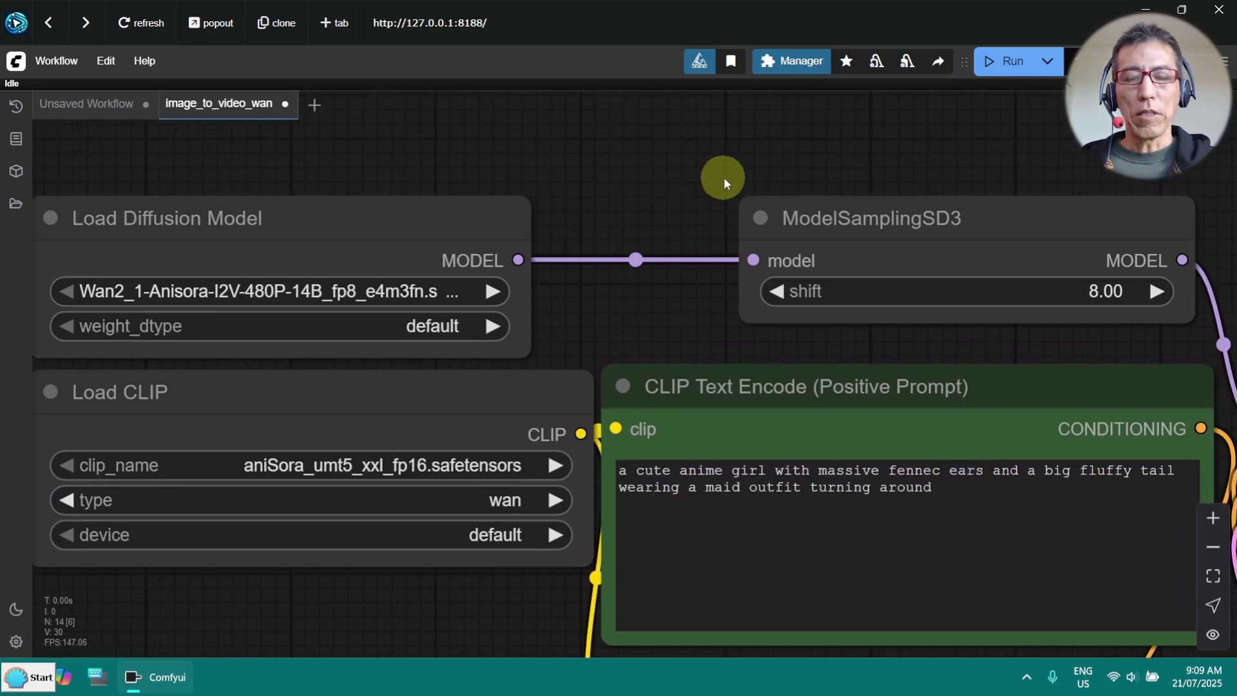
Add a LoraLoaderModelOnly node above ModelSamplingSD3 and widen it to show the lightx2v distill LoRA filename.
{"action": "scroll", "coordinate": [728, 154], "scroll_direction": "down", "scroll_amount": 2}
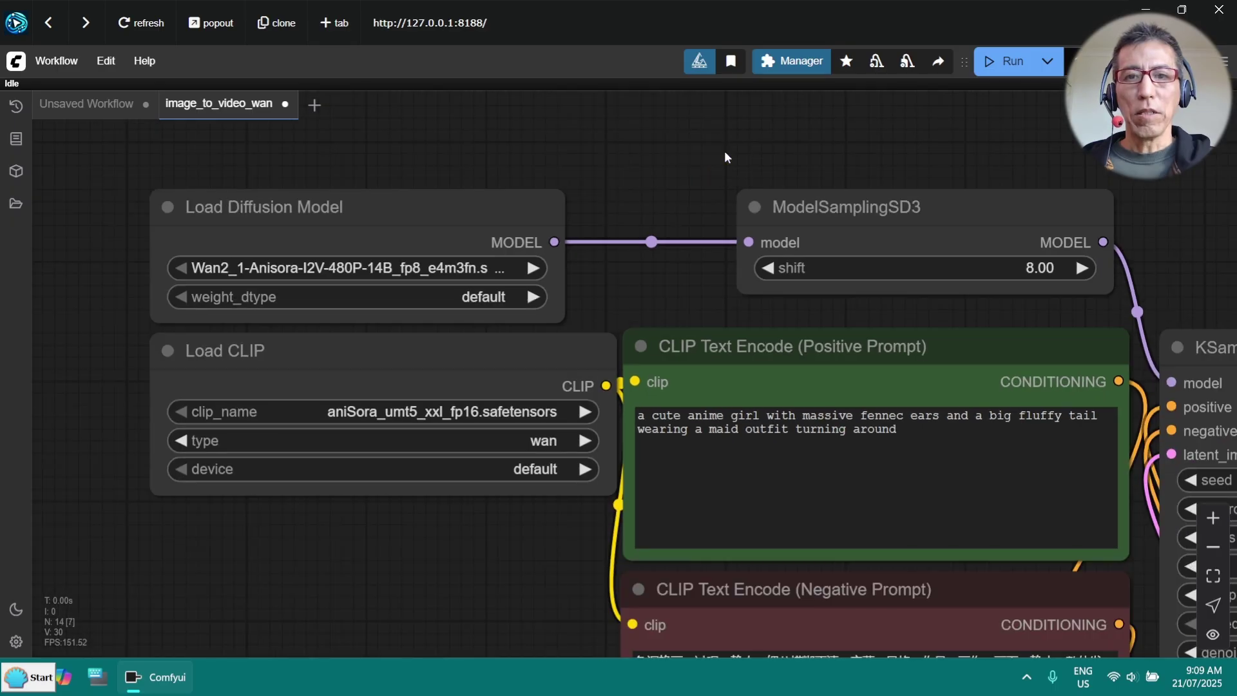
{"action": "left_click_drag", "start_coordinate": [724, 151], "coordinate": [643, 221]}
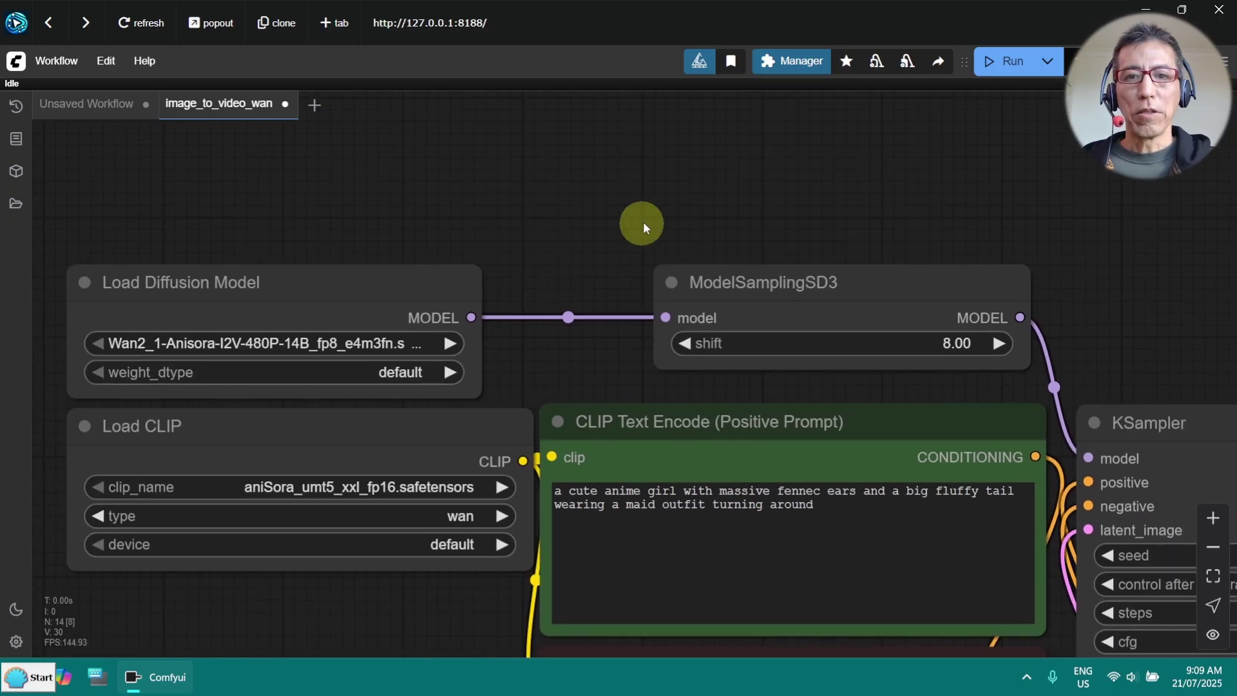
{"action": "double_click", "coordinate": [679, 195]}
{"action": "type", "text": "lora"}
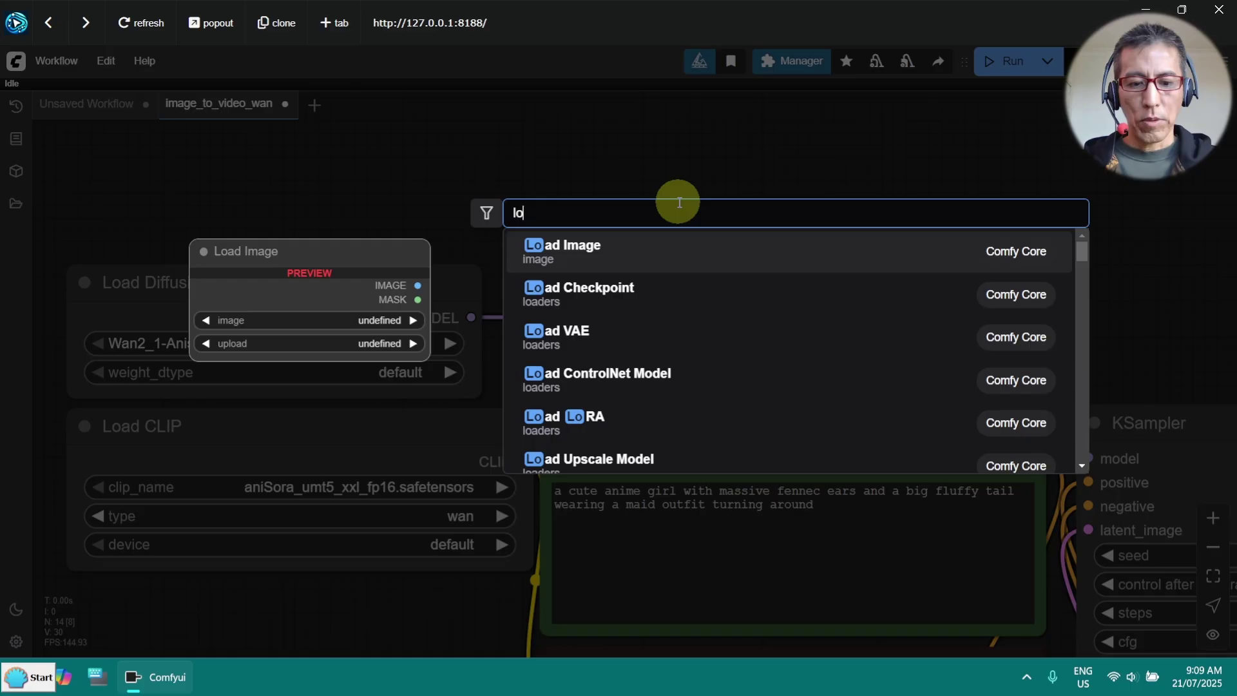
{"action": "left_click", "coordinate": [689, 293]}
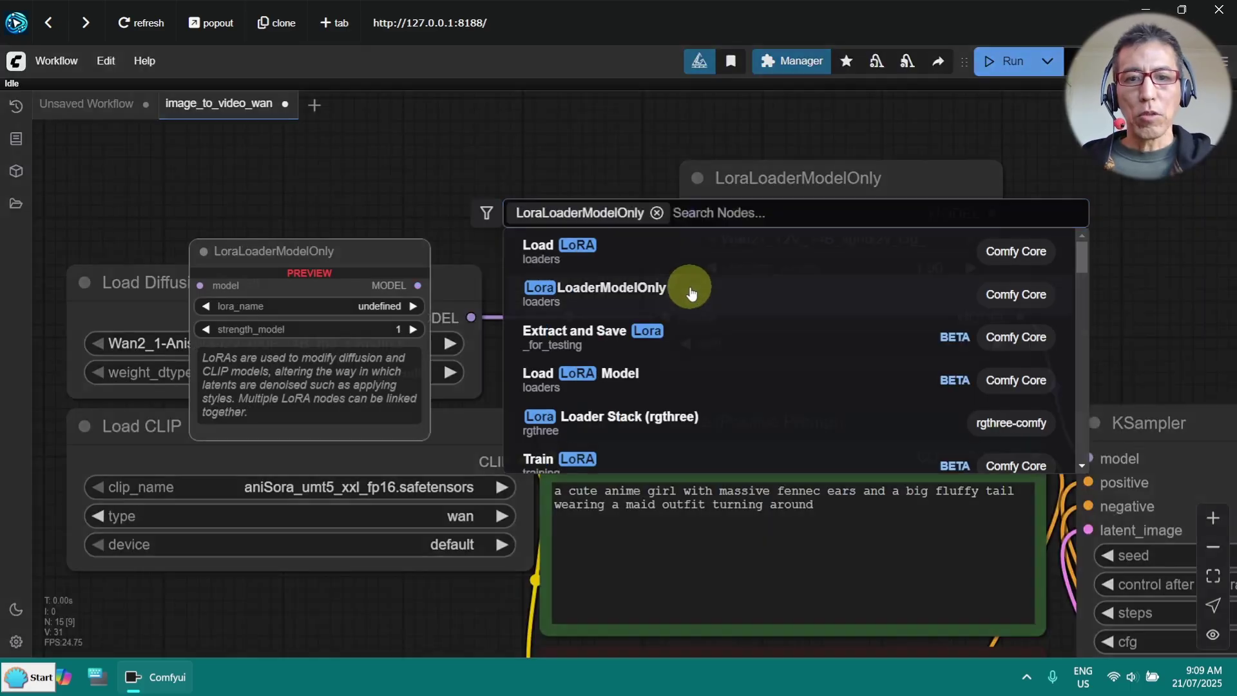
{"action": "left_click_drag", "start_coordinate": [840, 169], "coordinate": [719, 120]}
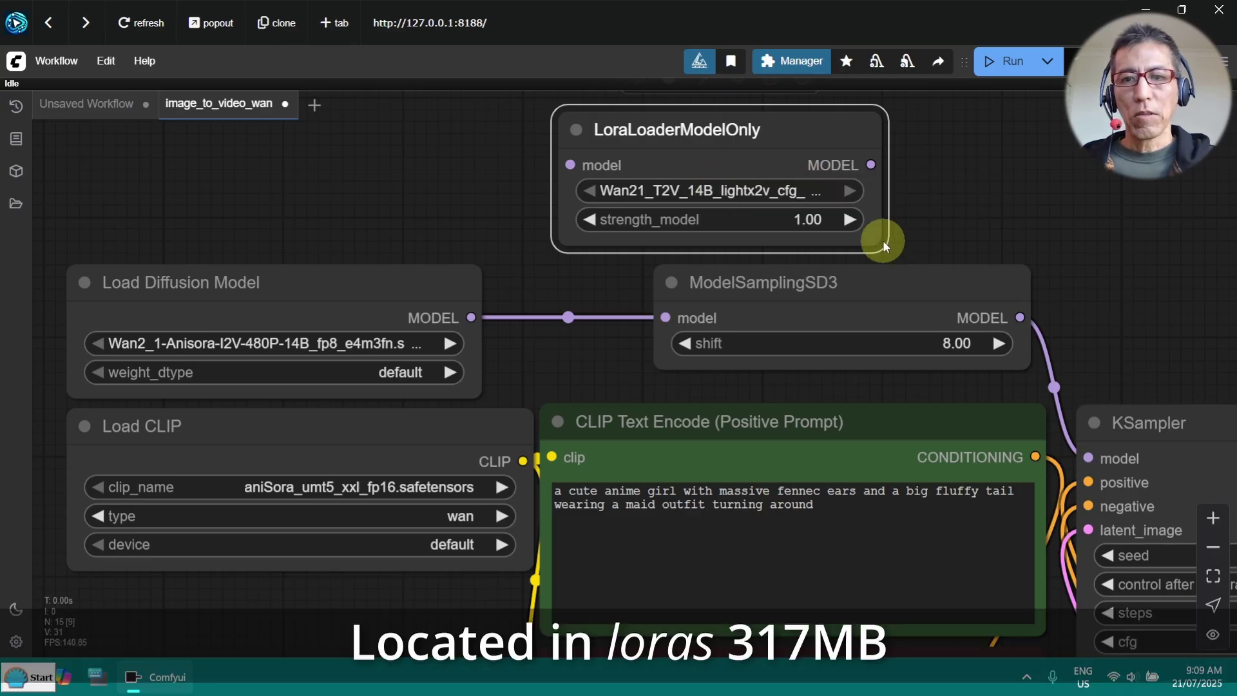
{"action": "left_click_drag", "start_coordinate": [883, 241], "coordinate": [1151, 226]}
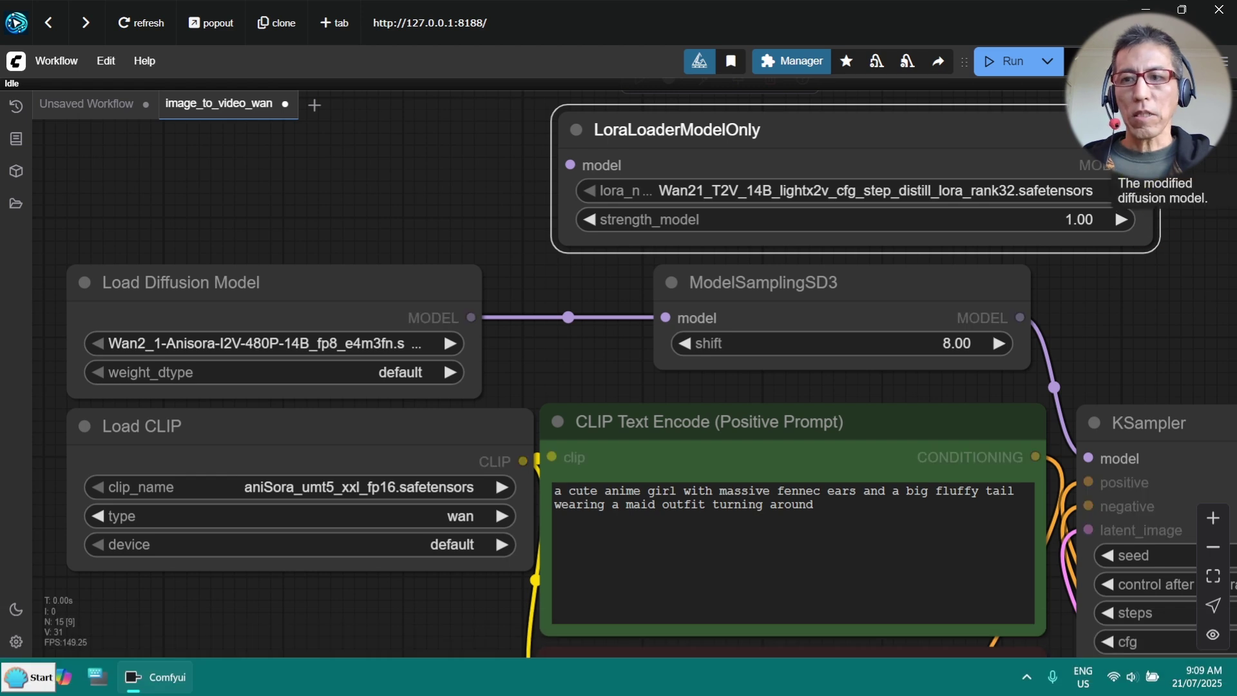
Wire Load Diffusion Model into the LoRA node and the LoRA's output into ModelSamplingSD3.
{"action": "left_click_drag", "start_coordinate": [1145, 166], "coordinate": [841, 272]}
{"action": "left_click_drag", "start_coordinate": [734, 283], "coordinate": [734, 282]}
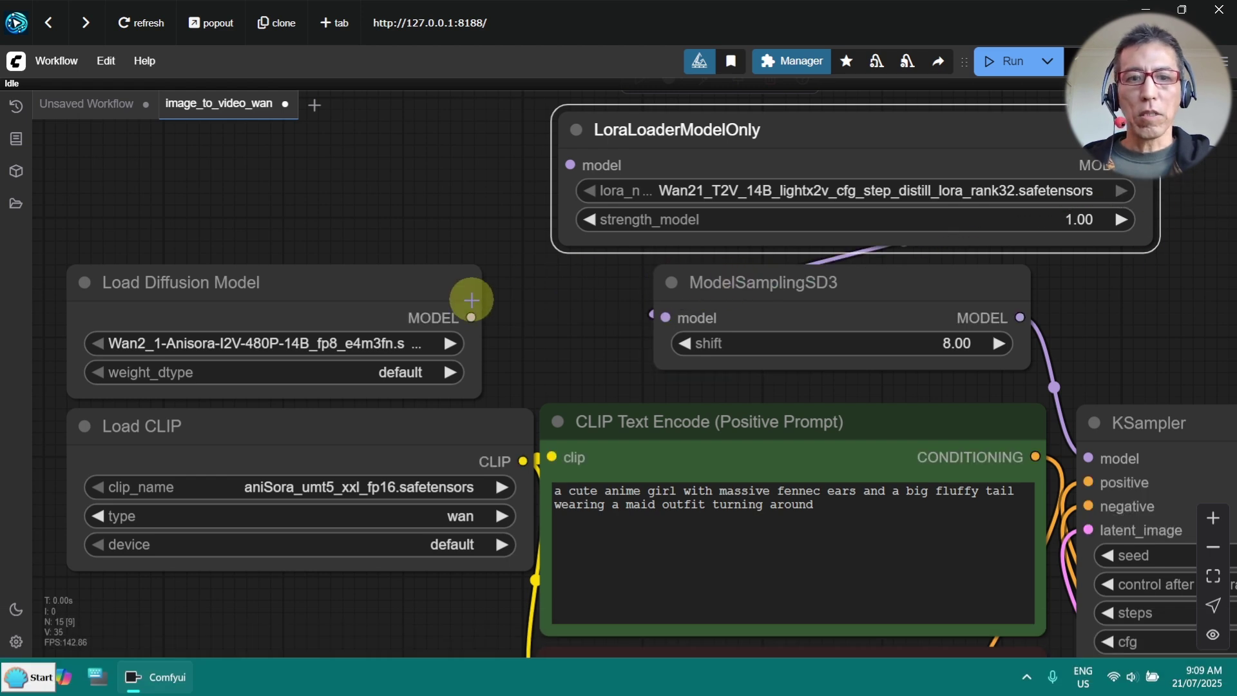
{"action": "left_click_drag", "start_coordinate": [471, 317], "coordinate": [570, 166]}
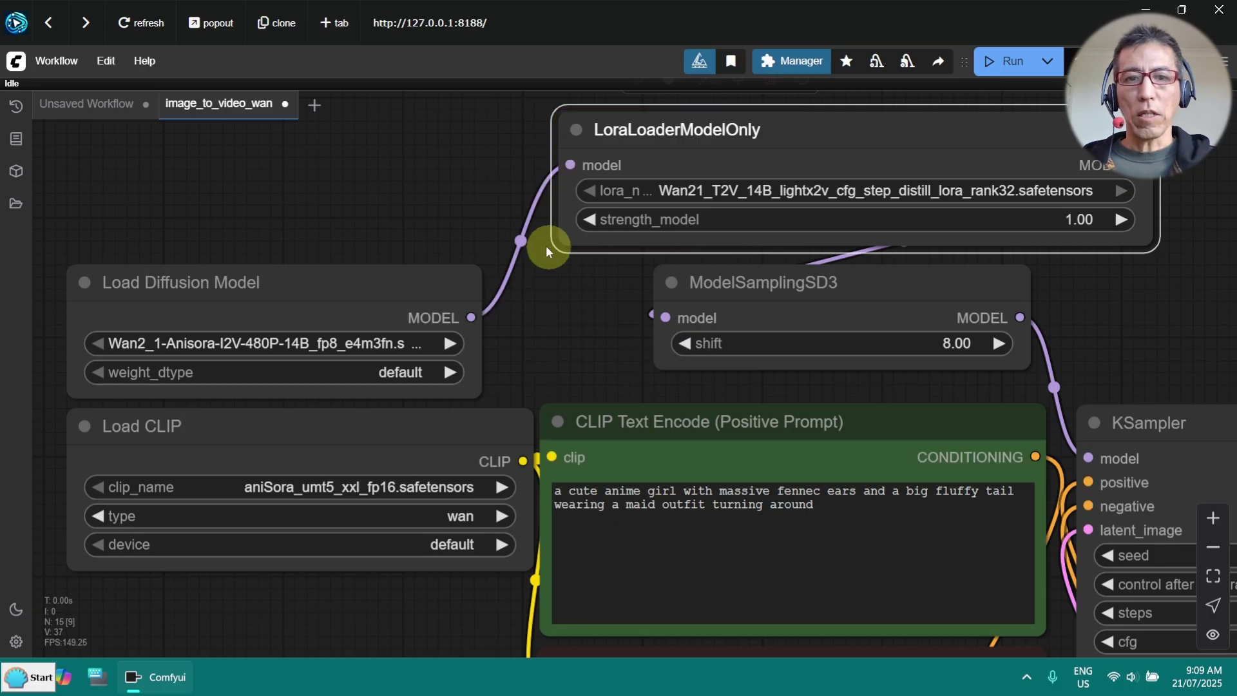
{"action": "scroll", "coordinate": [473, 195], "scroll_direction": "down", "scroll_amount": 3}
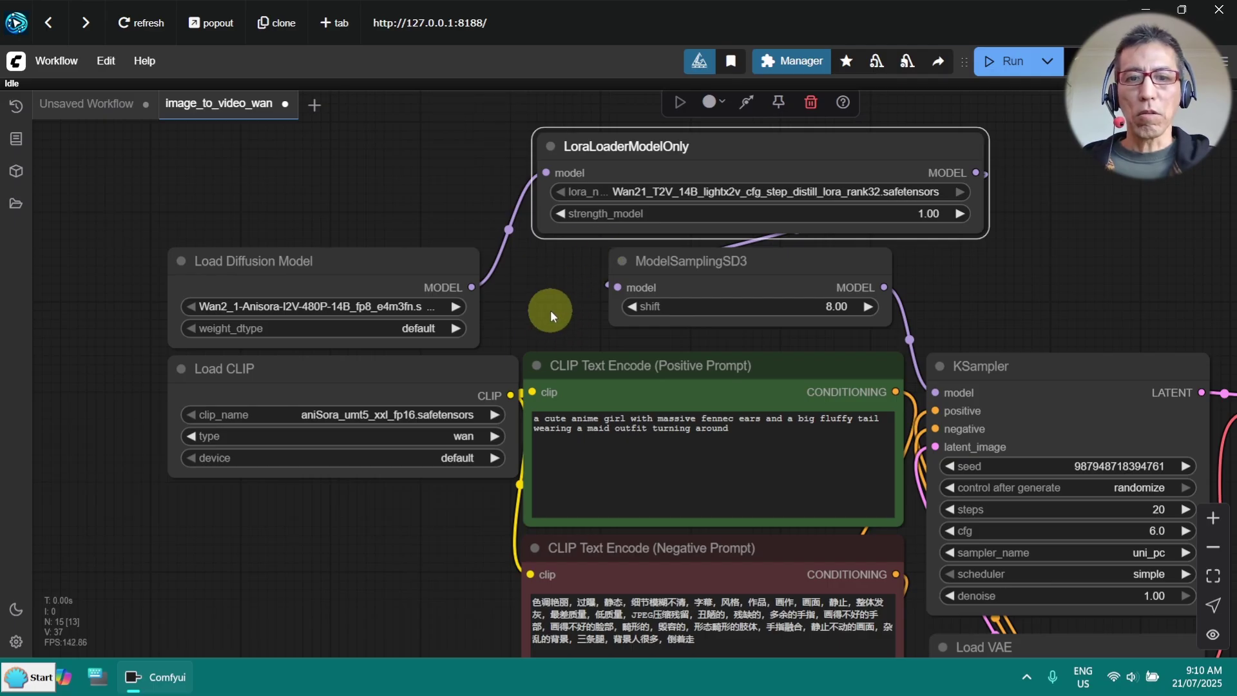
Pan past the CLIP Vision, Load Image and Load VAE nodes to reach the KSampler node.
{"action": "left_click_drag", "start_coordinate": [1037, 304], "coordinate": [1024, 147]}
{"action": "left_click_drag", "start_coordinate": [316, 485], "coordinate": [361, 233]}
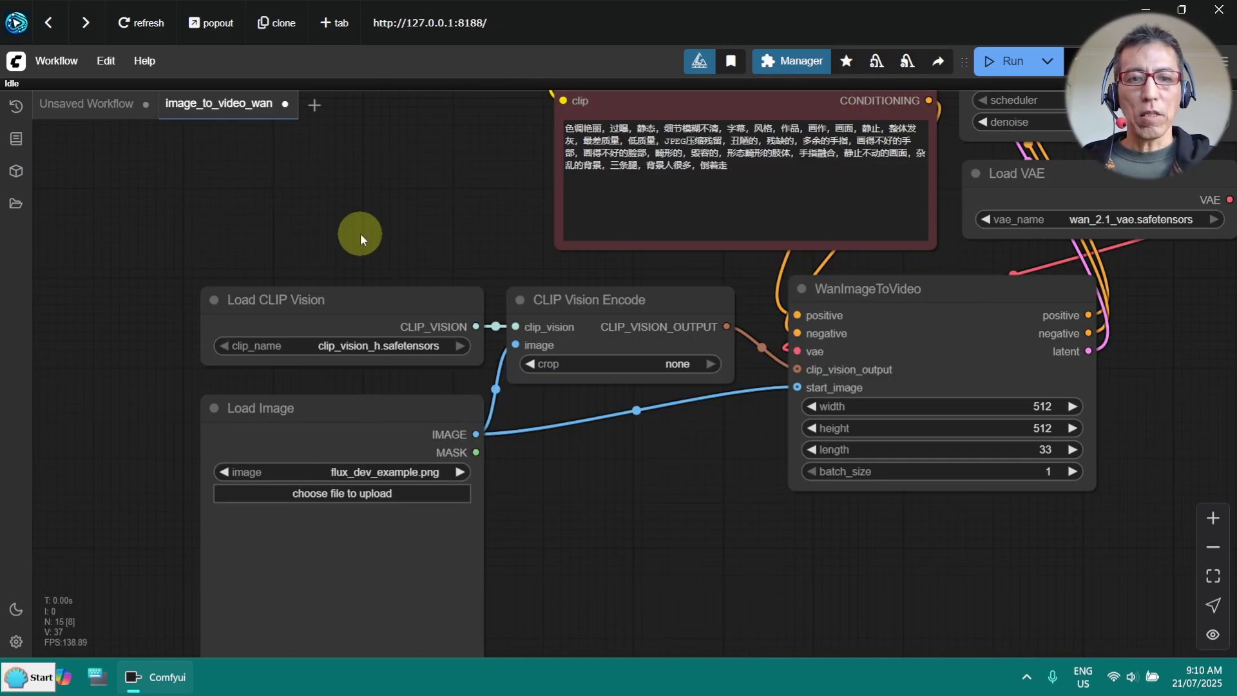
{"action": "scroll", "coordinate": [361, 234], "scroll_direction": "up", "scroll_amount": 1}
{"action": "scroll", "coordinate": [361, 234], "scroll_direction": "up", "scroll_amount": 1}
{"action": "scroll", "coordinate": [404, 261], "scroll_direction": "up", "scroll_amount": 3}
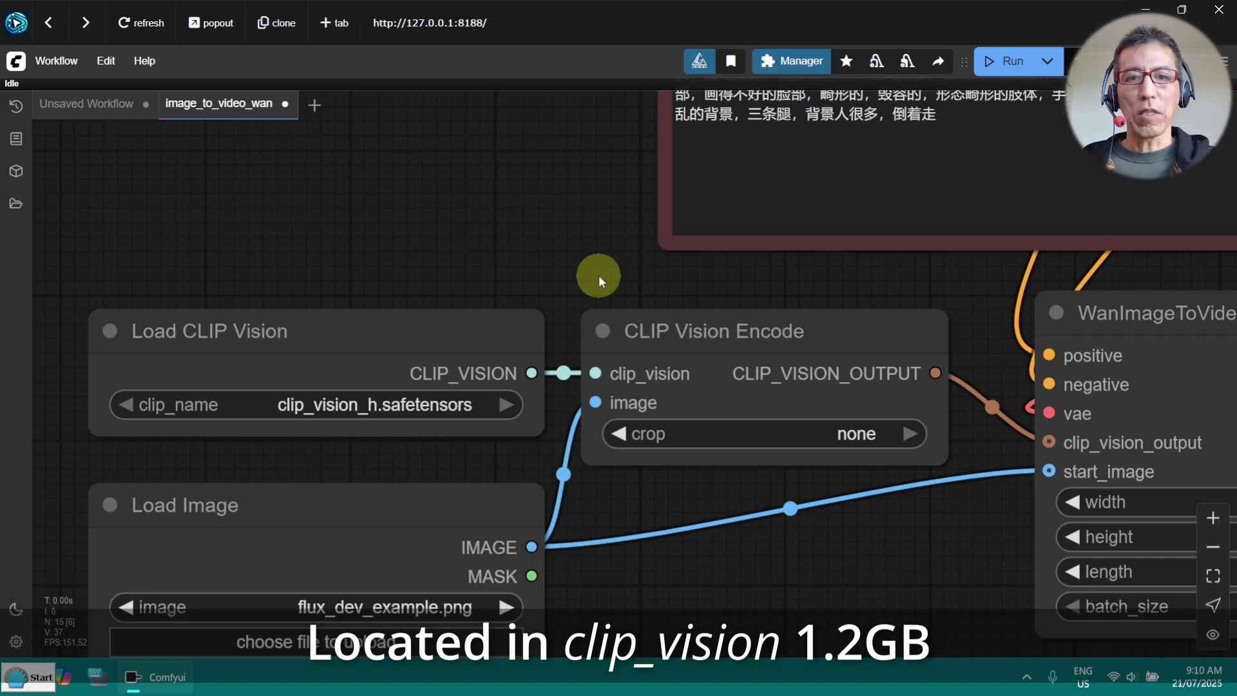
{"action": "left_click_drag", "start_coordinate": [625, 273], "coordinate": [431, 413]}
{"action": "scroll", "coordinate": [726, 412], "scroll_direction": "up", "scroll_amount": 2}
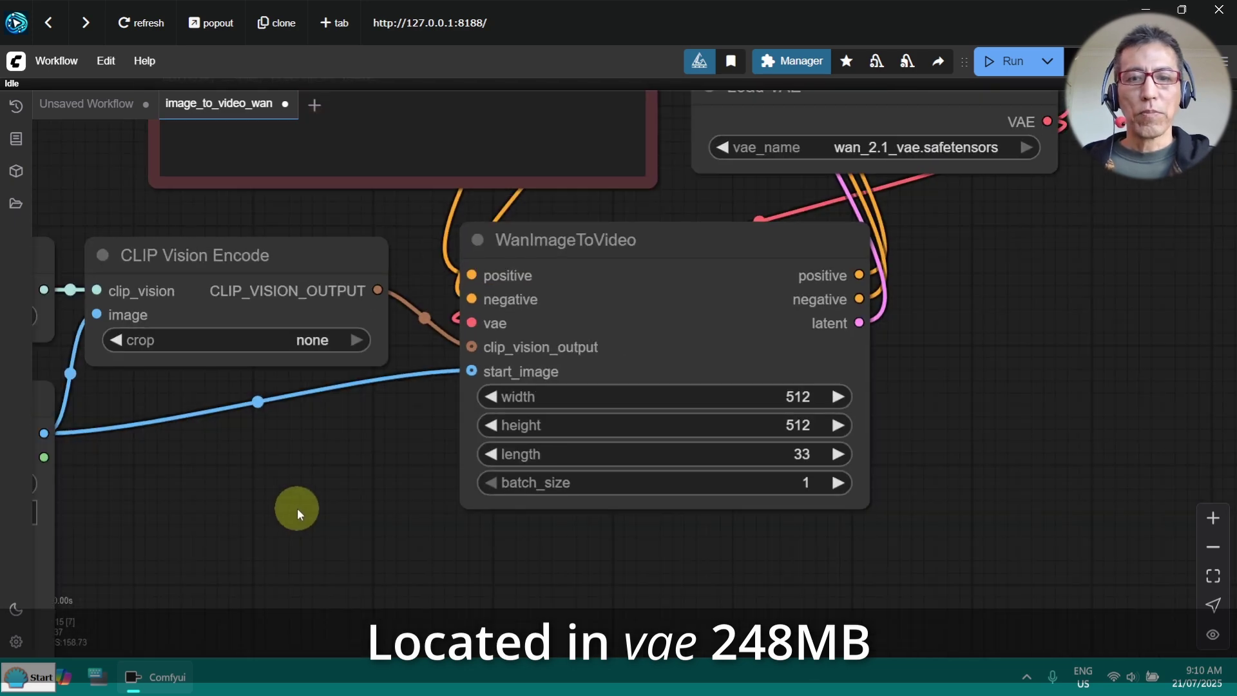
{"action": "scroll", "coordinate": [297, 507], "scroll_direction": "down", "scroll_amount": 1}
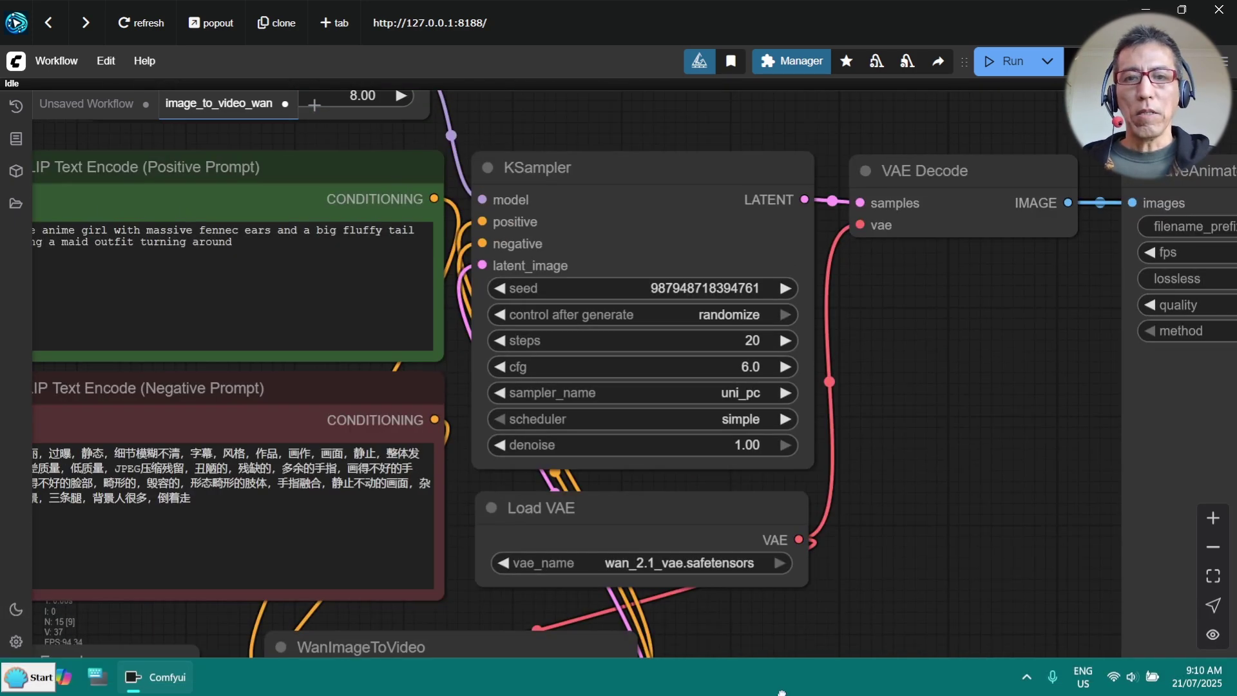
{"action": "scroll", "coordinate": [947, 493], "scroll_direction": "up", "scroll_amount": 2}
{"action": "scroll", "coordinate": [947, 493], "scroll_direction": "up", "scroll_amount": 1}
{"action": "scroll", "coordinate": [954, 473], "scroll_direction": "up", "scroll_amount": 2}
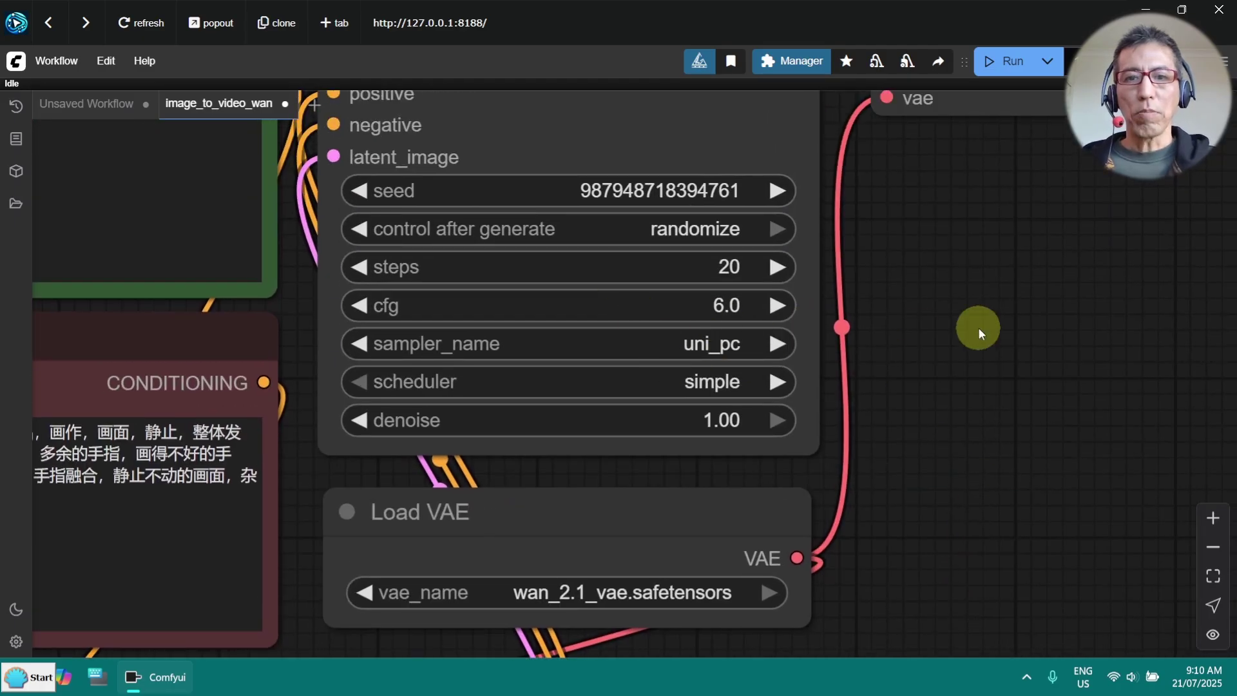
{"action": "left_click_drag", "start_coordinate": [977, 331], "coordinate": [1052, 457]}
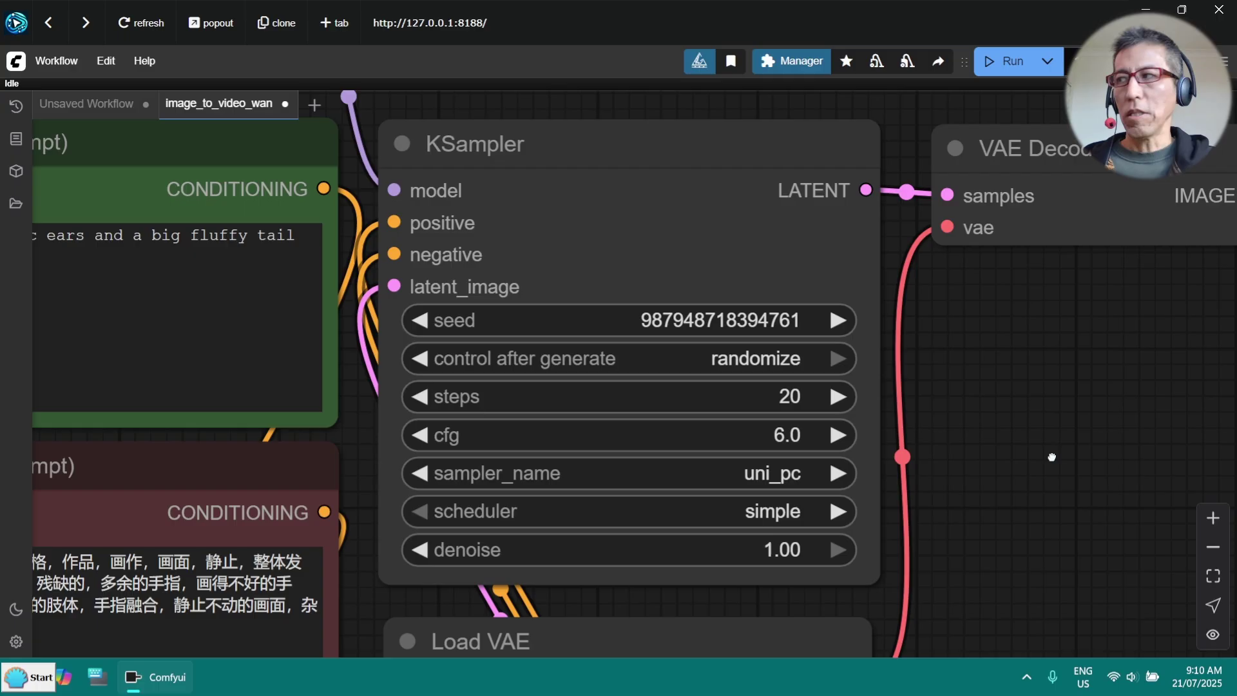
Set KSampler to 4 steps, cfg 1.0 and the lcm sampler.
{"action": "left_click", "coordinate": [777, 396]}
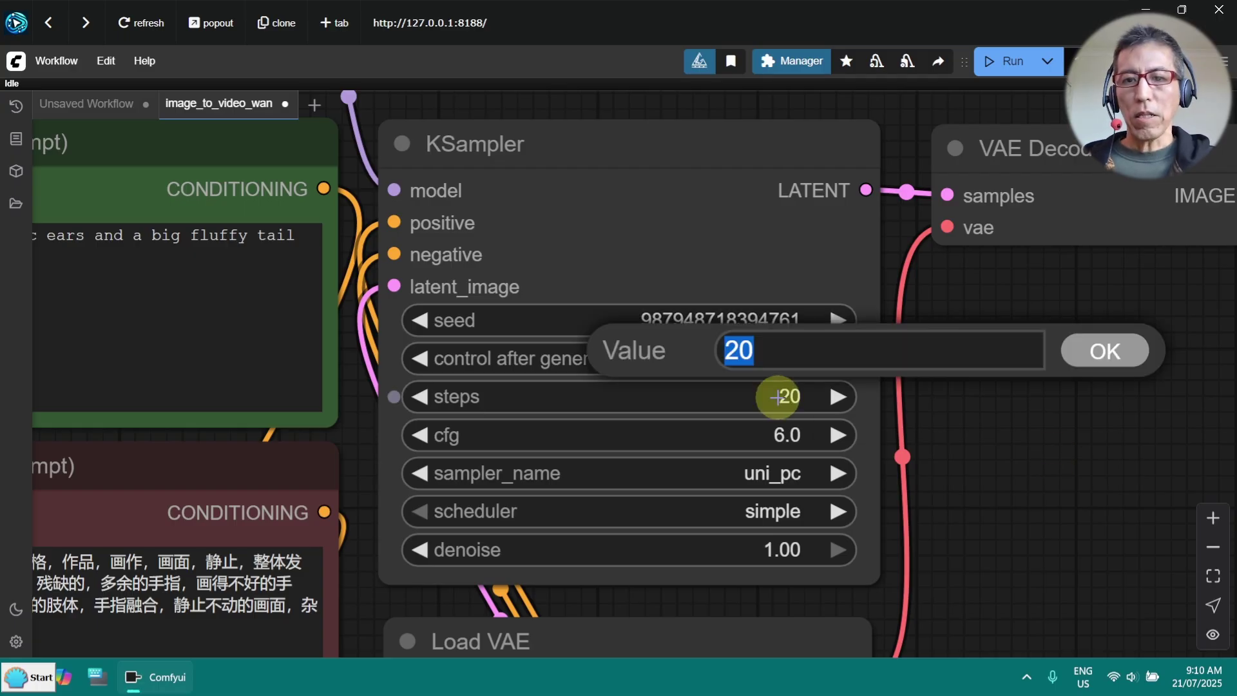
{"action": "left_click", "coordinate": [1103, 351]}
{"action": "left_click", "coordinate": [800, 436]}
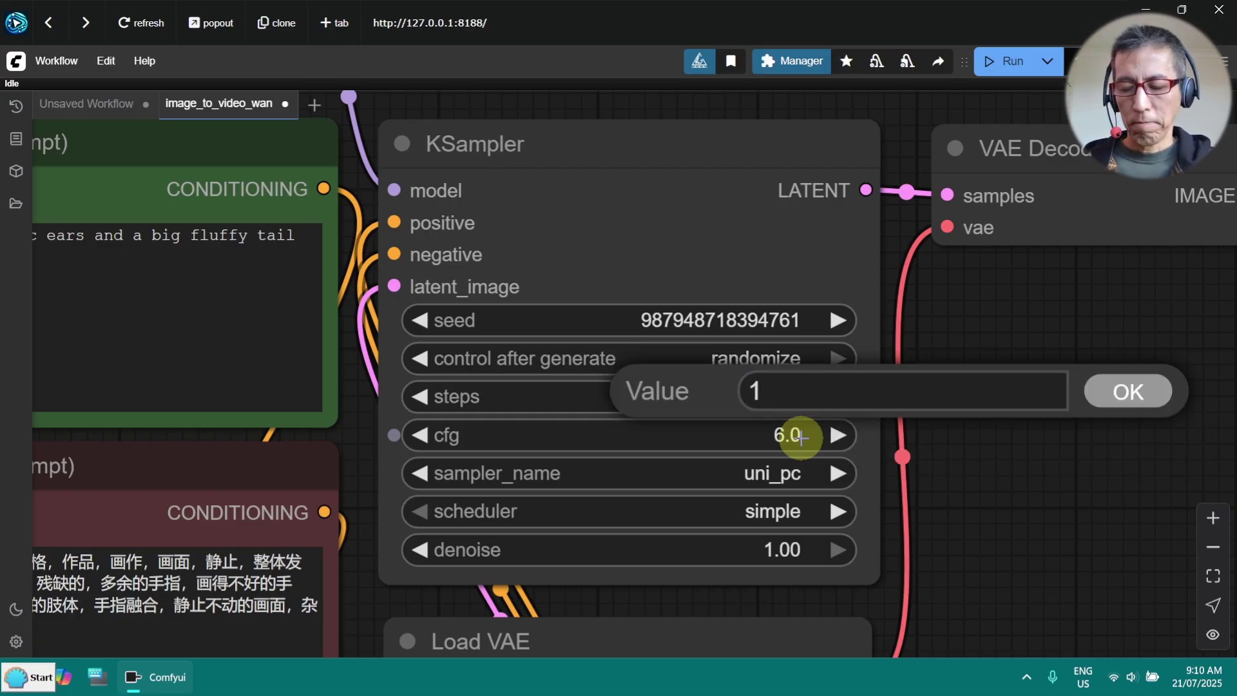
{"action": "type", "text": "1"}
{"action": "key", "text": "Return"}
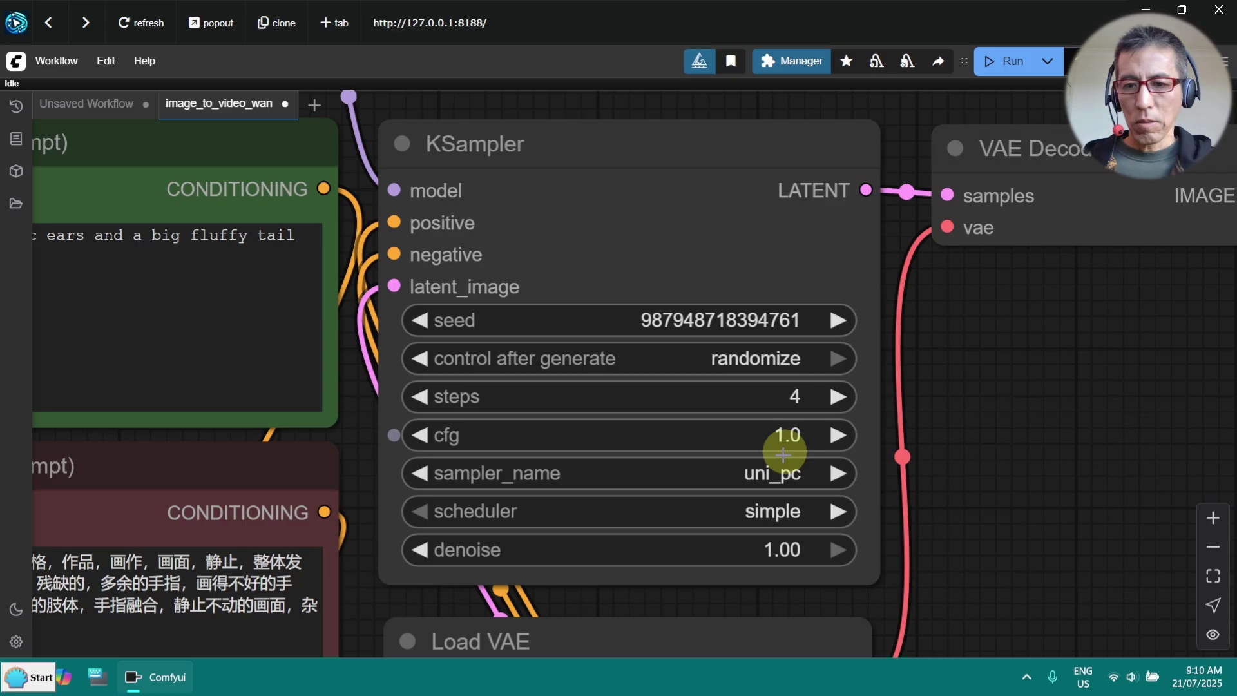
{"action": "left_click", "coordinate": [787, 476]}
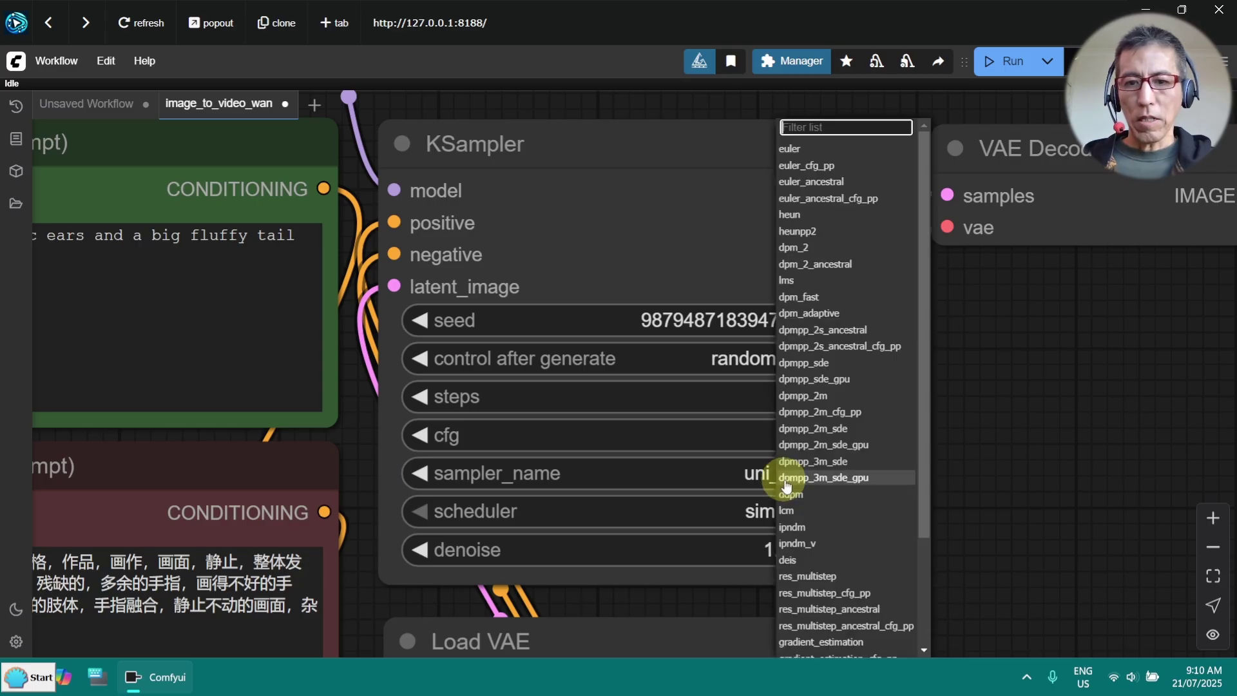
{"action": "left_click", "coordinate": [824, 510]}
{"action": "scroll", "coordinate": [1011, 516], "scroll_direction": "down", "scroll_amount": 3}
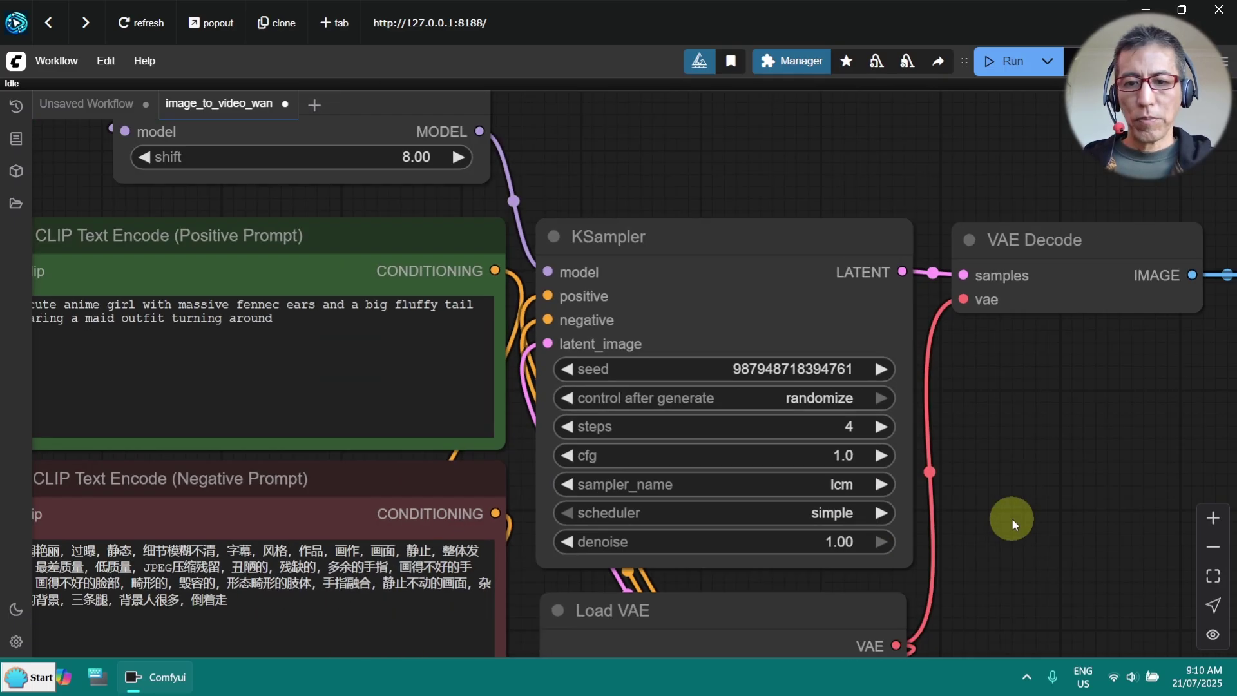
{"action": "scroll", "coordinate": [450, 479], "scroll_direction": "down", "scroll_amount": 2}
{"action": "left_click_drag", "start_coordinate": [433, 522], "coordinate": [596, 398]}
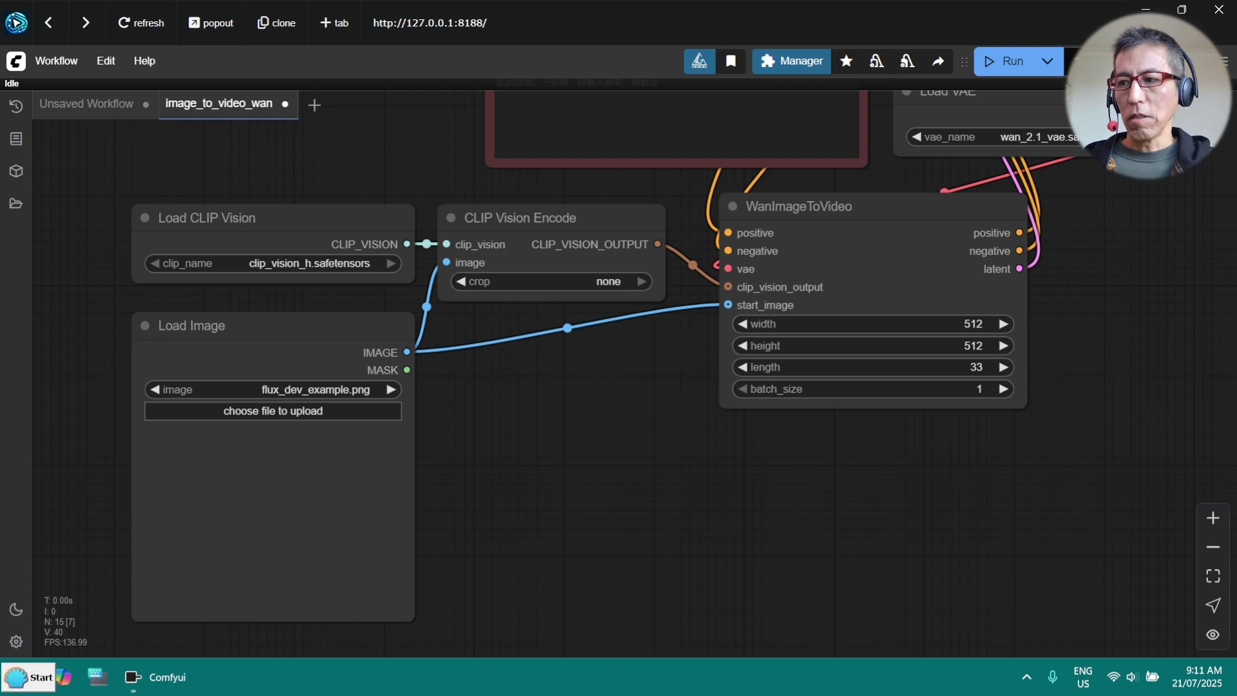
Drop 20250330_GhibliDinner.png onto Load Image as the start image.
{"action": "left_click_drag", "start_coordinate": [1006, 509], "coordinate": [293, 516]}
{"action": "scroll", "coordinate": [629, 453], "scroll_direction": "down", "scroll_amount": 1}
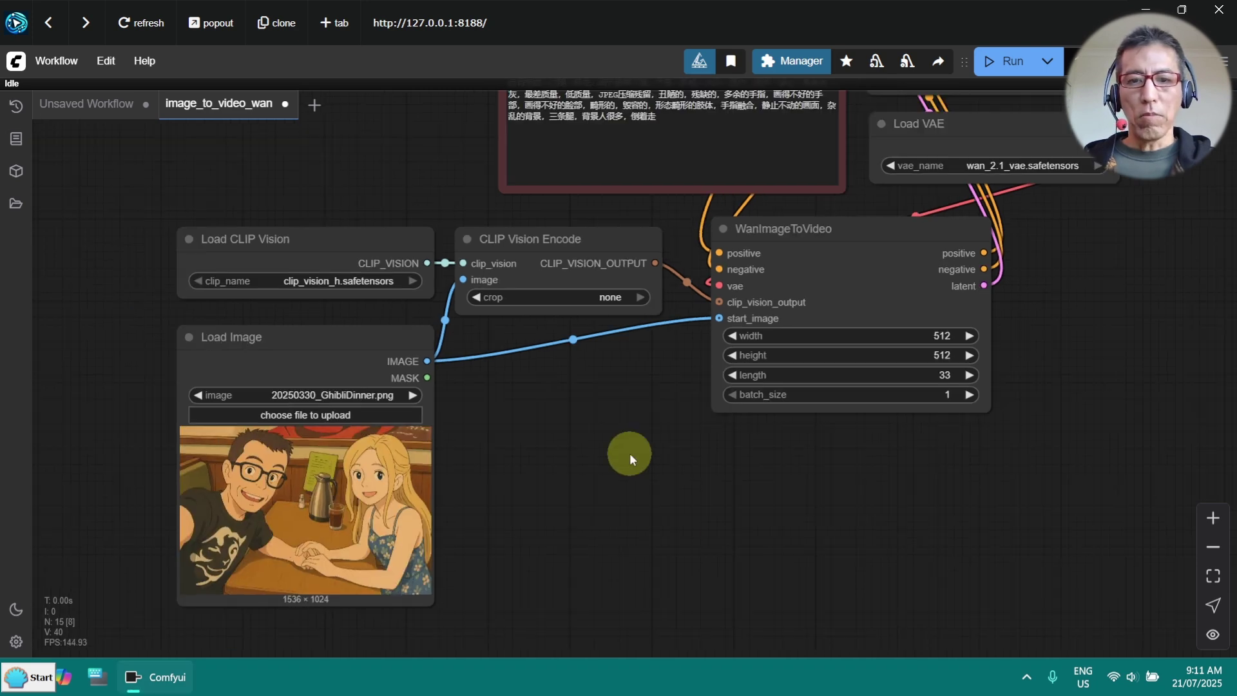
{"action": "scroll", "coordinate": [676, 444], "scroll_direction": "down", "scroll_amount": 1}
{"action": "left_click_drag", "start_coordinate": [1048, 397], "coordinate": [874, 455]}
{"action": "scroll", "coordinate": [711, 438], "scroll_direction": "up", "scroll_amount": 1}
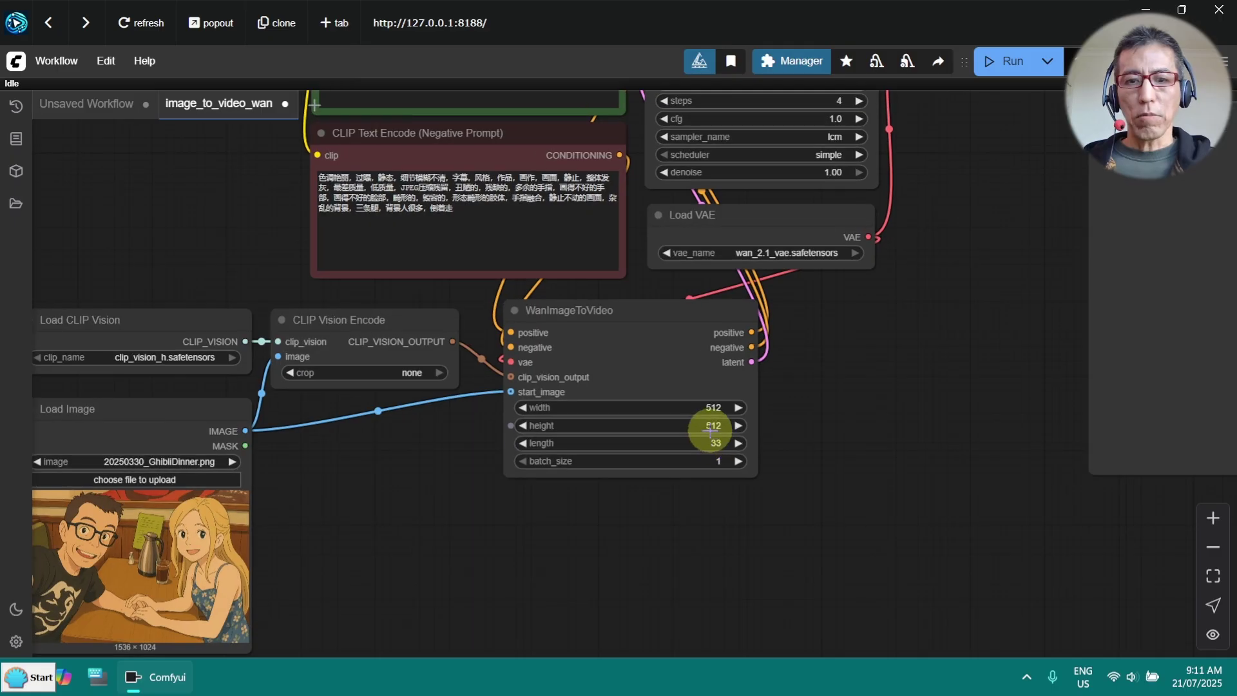
{"action": "scroll", "coordinate": [710, 432], "scroll_direction": "up", "scroll_amount": 3}
Set WanImageToVideo height to 384 and extend the clip length to 65 frames.
{"action": "left_click", "coordinate": [716, 441]}
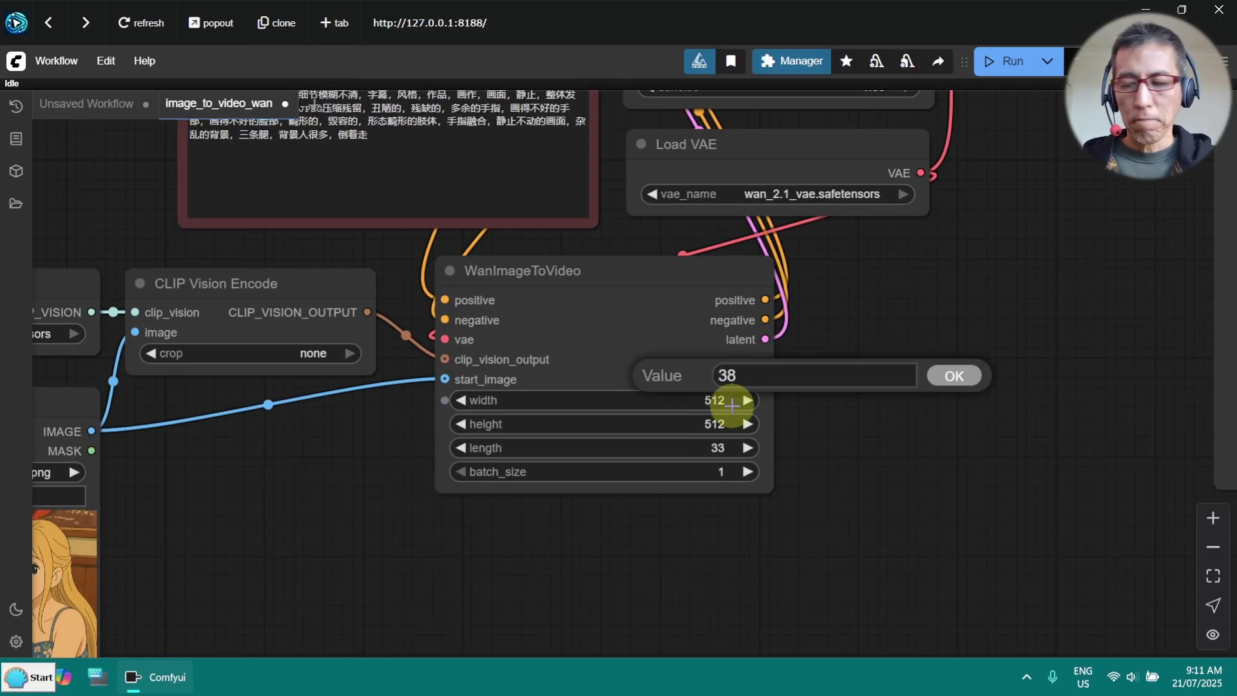
{"action": "type", "text": "384"}
{"action": "key", "text": "Return"}
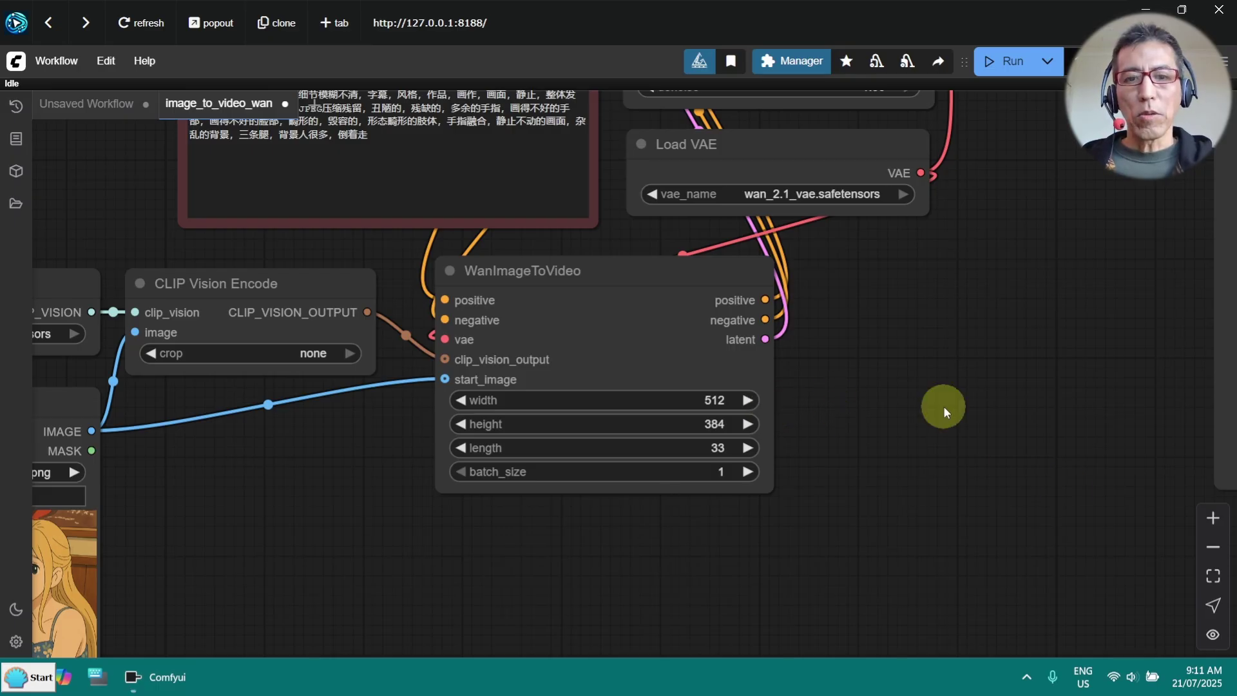
{"action": "scroll", "coordinate": [942, 404], "scroll_direction": "up", "scroll_amount": 1}
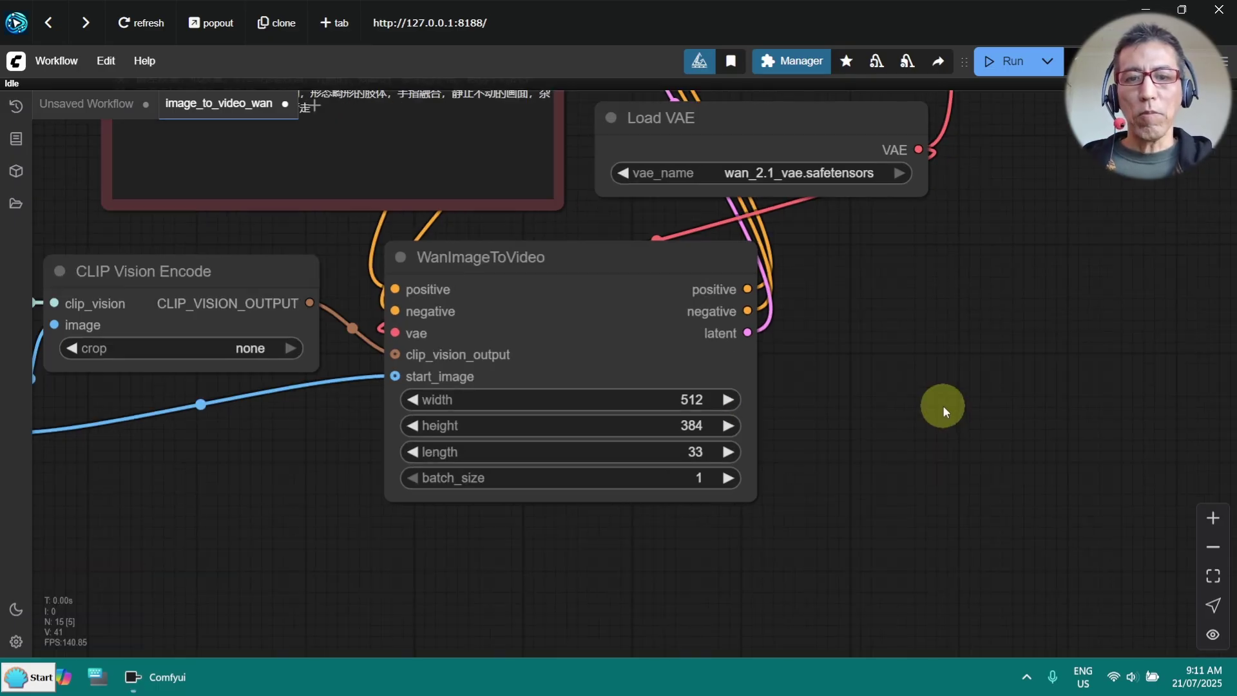
{"action": "left_click", "coordinate": [696, 445]}
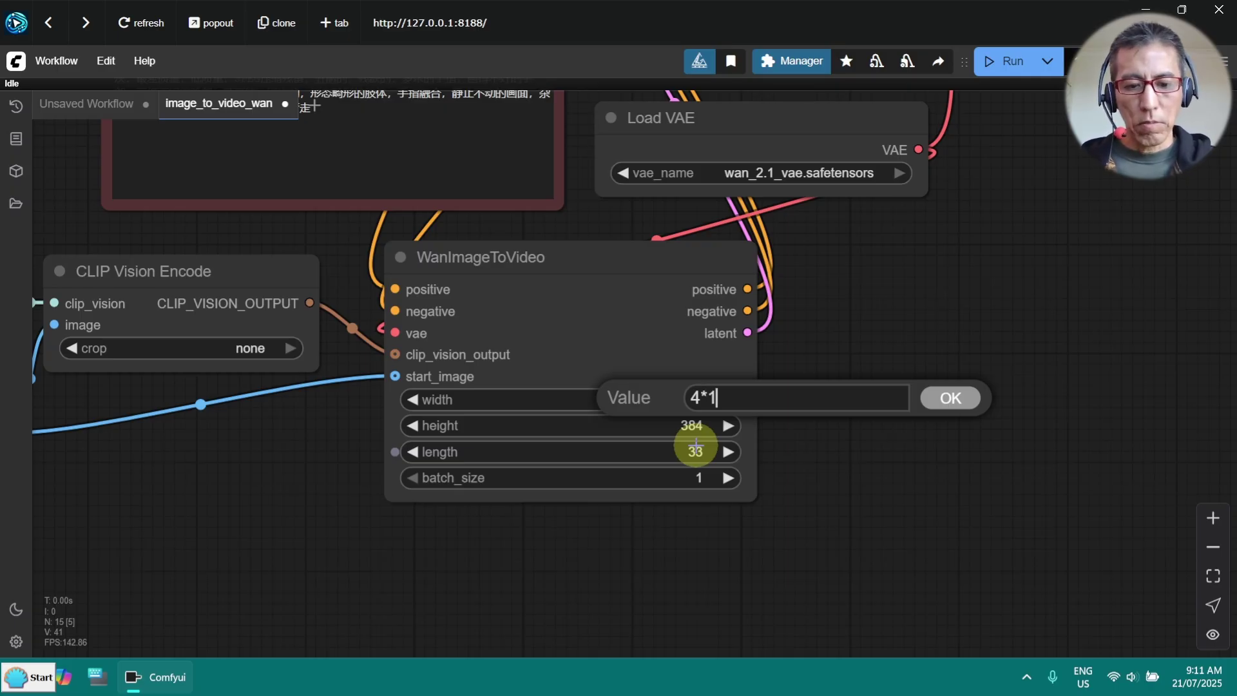
{"action": "key", "text": "Return"}
{"action": "scroll", "coordinate": [696, 444], "scroll_direction": "up", "scroll_amount": 5}
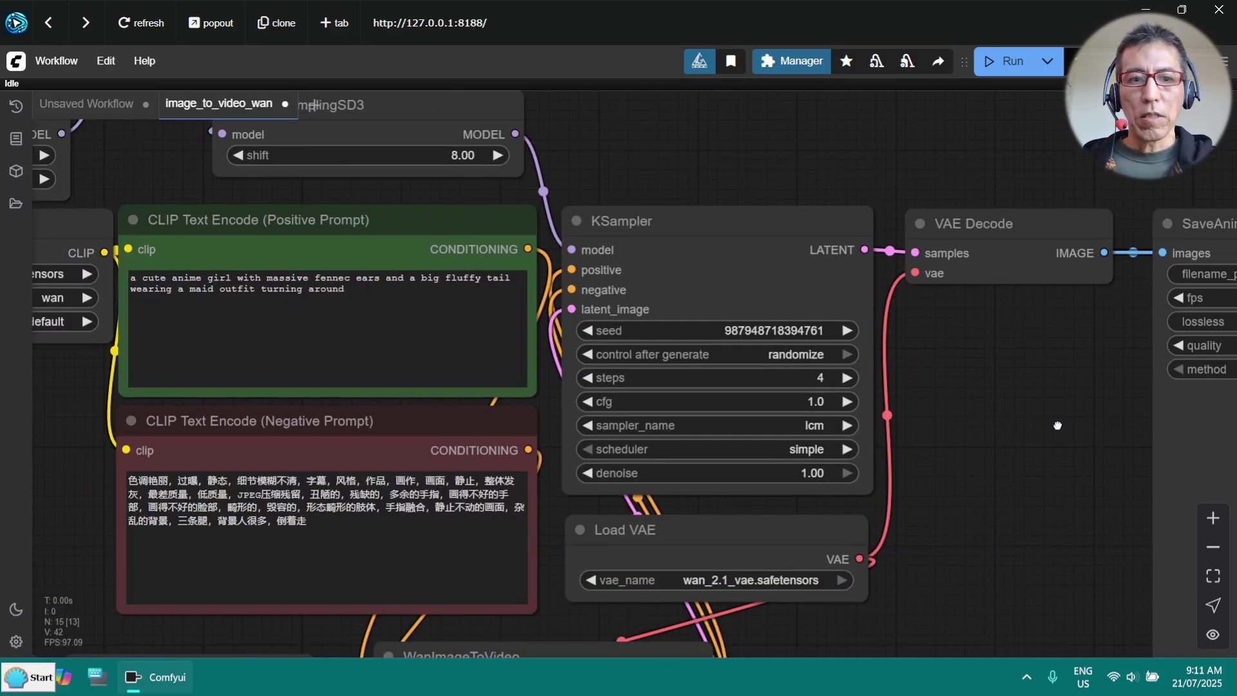
{"action": "scroll", "coordinate": [644, 400], "scroll_direction": "left", "scroll_amount": 3}
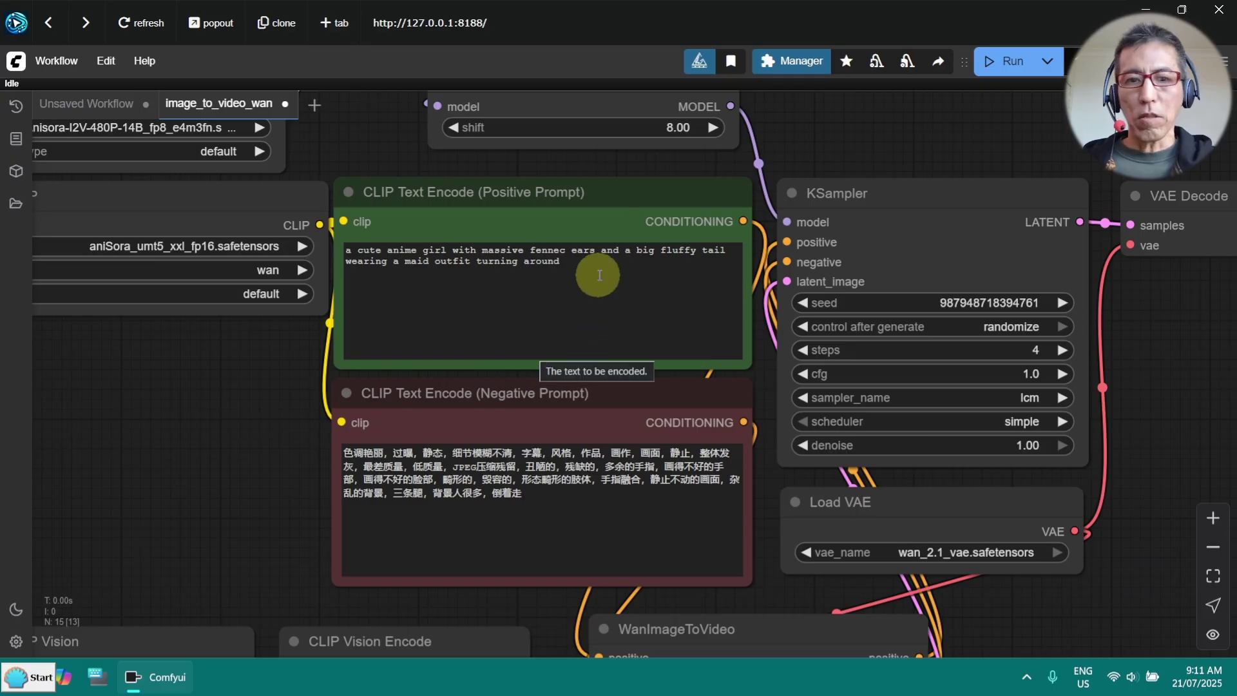
Replace the positive prompt with pasted text of her holding the boy's hand, both turning to smile.
{"action": "scroll", "coordinate": [598, 272], "scroll_direction": "up", "scroll_amount": 2}
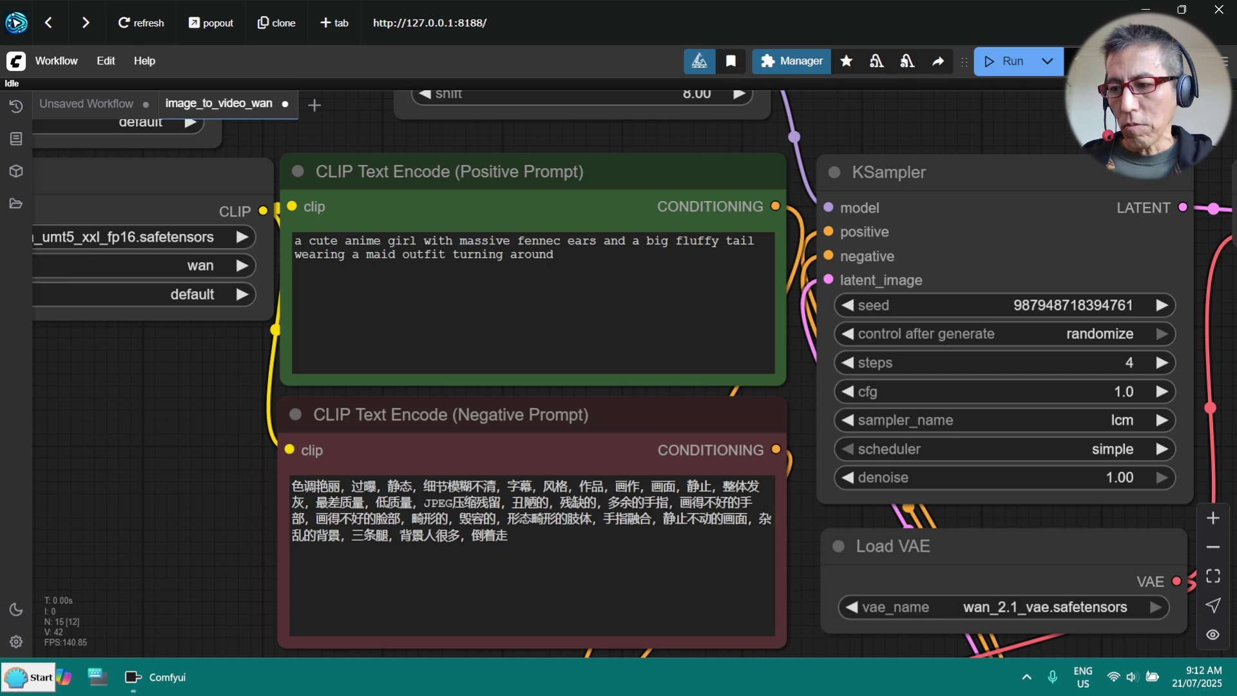
{"action": "left_click", "coordinate": [422, 236]}
{"action": "key", "text": "ctrl+a"}
{"action": "key", "text": "BackSpace"}
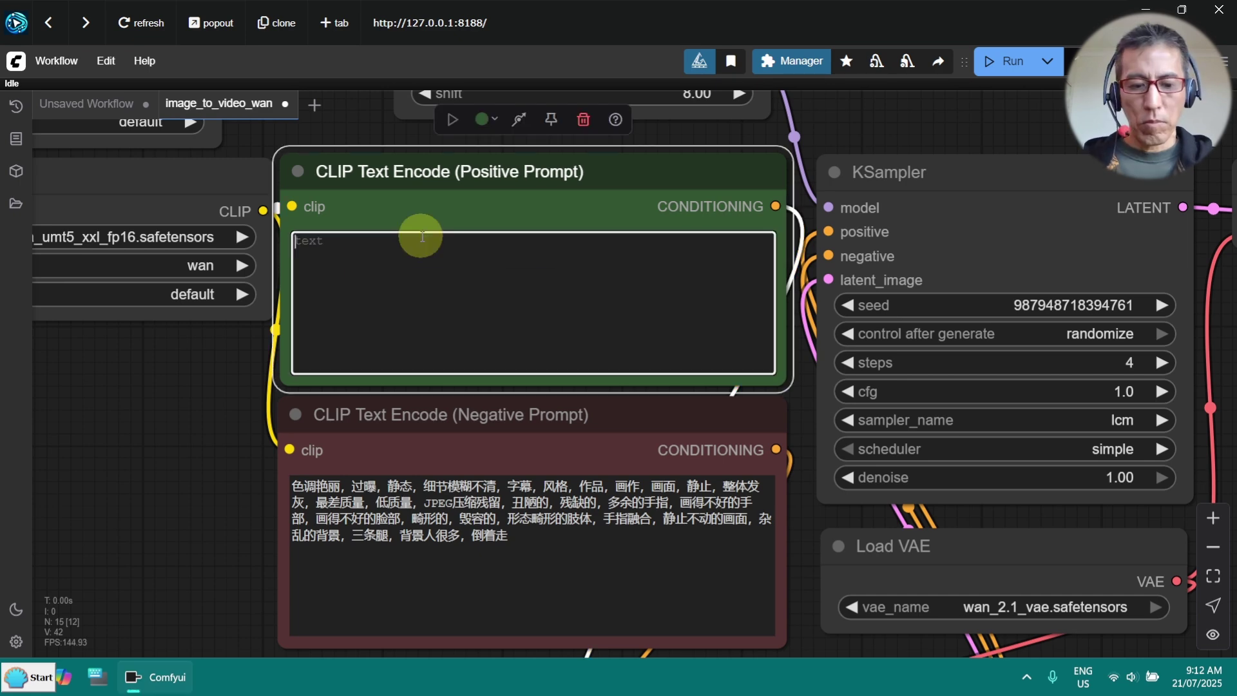
{"action": "type", "text": "she holds the boy's hand, they look at each other, then they turn back to viewer and smile"}
{"action": "scroll", "coordinate": [572, 237], "scroll_direction": "down", "scroll_amount": 3}
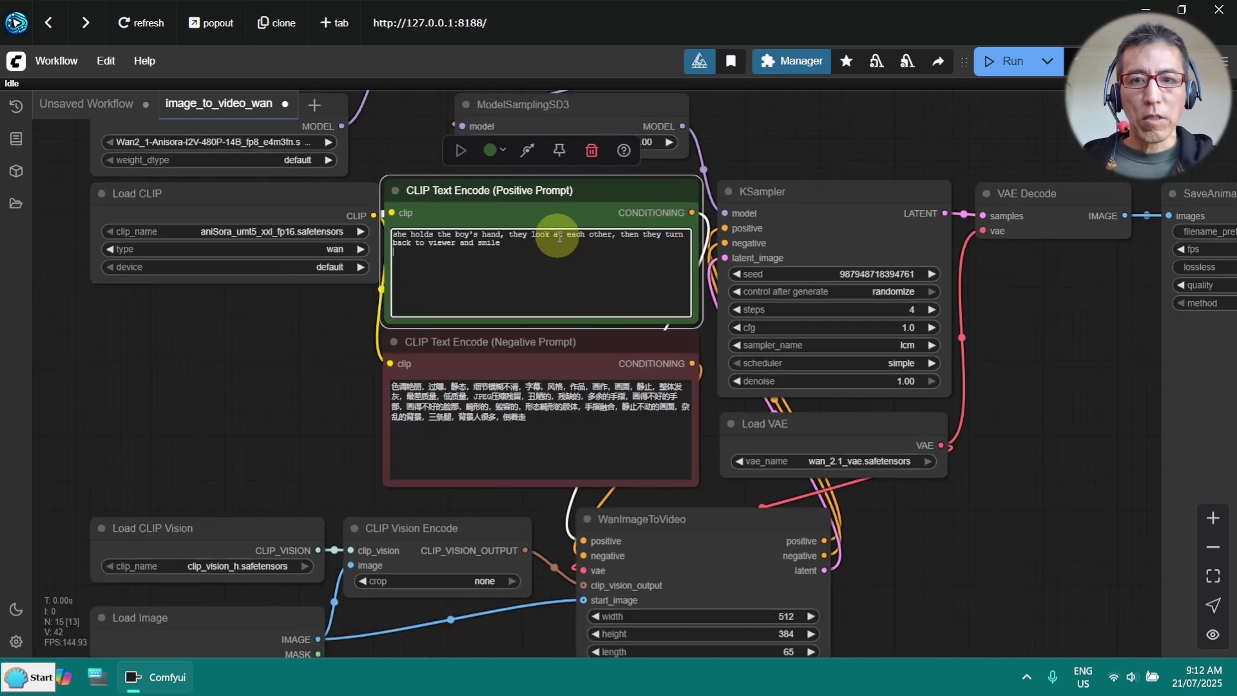
{"action": "scroll", "coordinate": [572, 237], "scroll_direction": "down", "scroll_amount": 3}
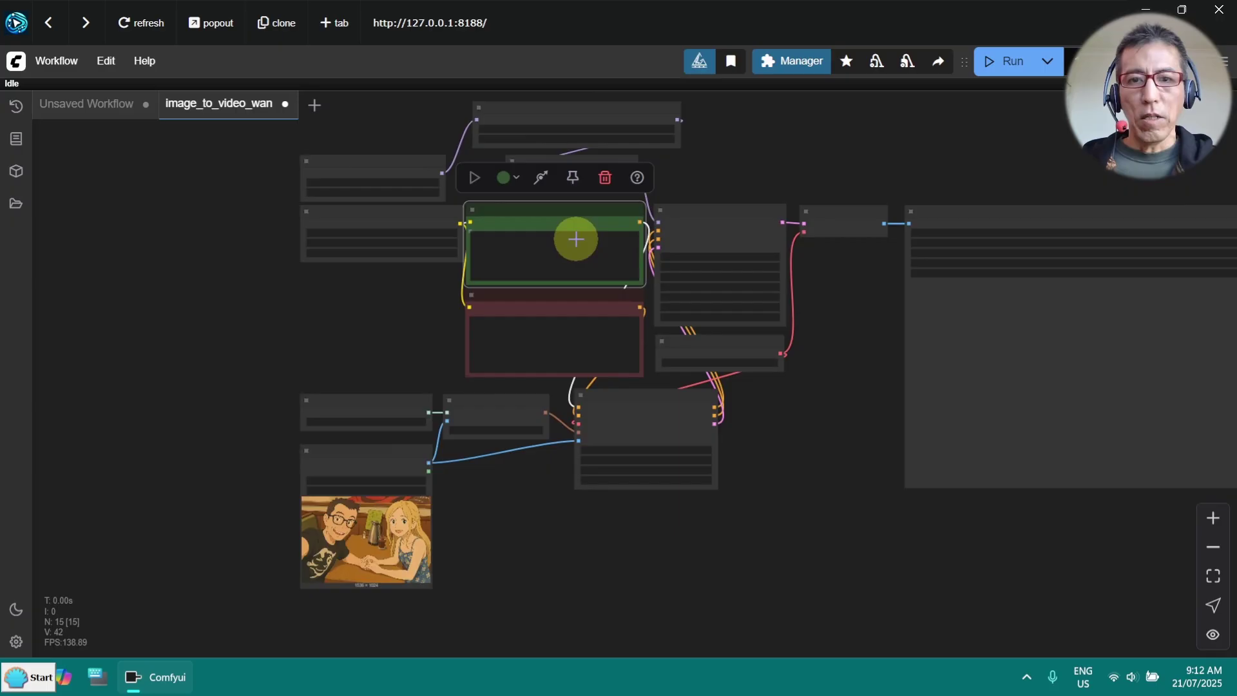
Run the workflow and view the generated animation in the SaveAnimatedWEBP preview.
{"action": "left_click", "coordinate": [1016, 69]}
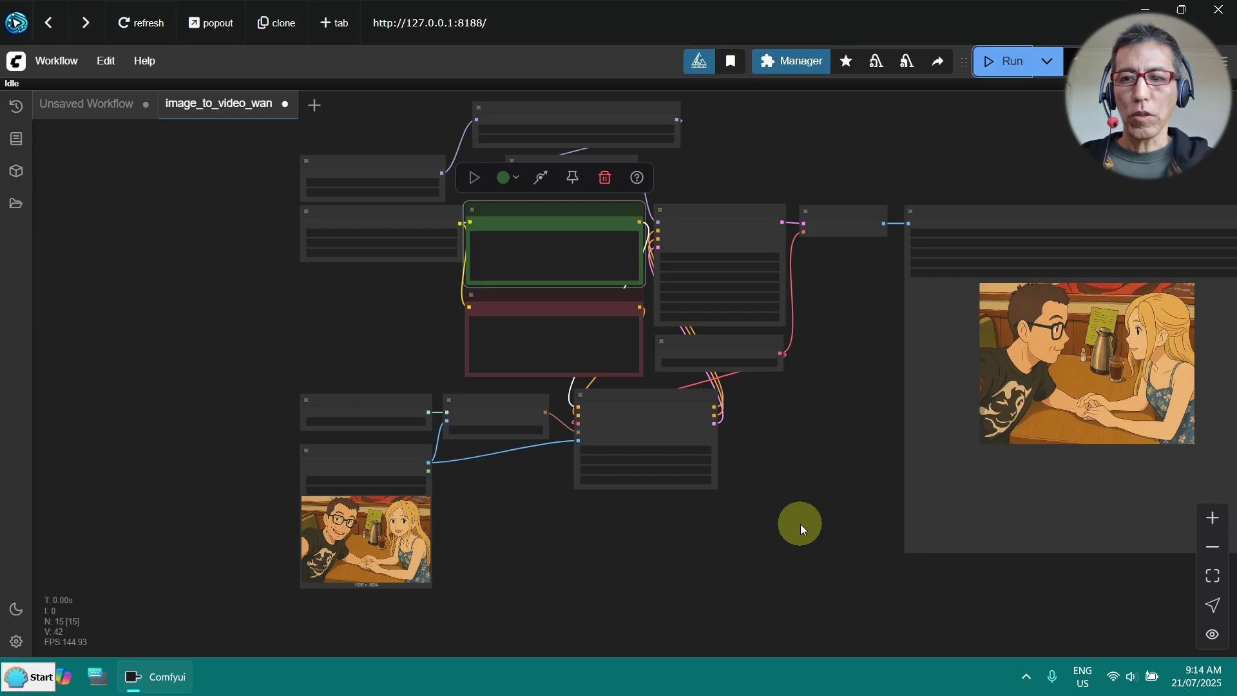
{"action": "scroll", "coordinate": [836, 444], "scroll_direction": "up", "scroll_amount": 2}
{"action": "left_click_drag", "start_coordinate": [772, 443], "coordinate": [347, 444]}
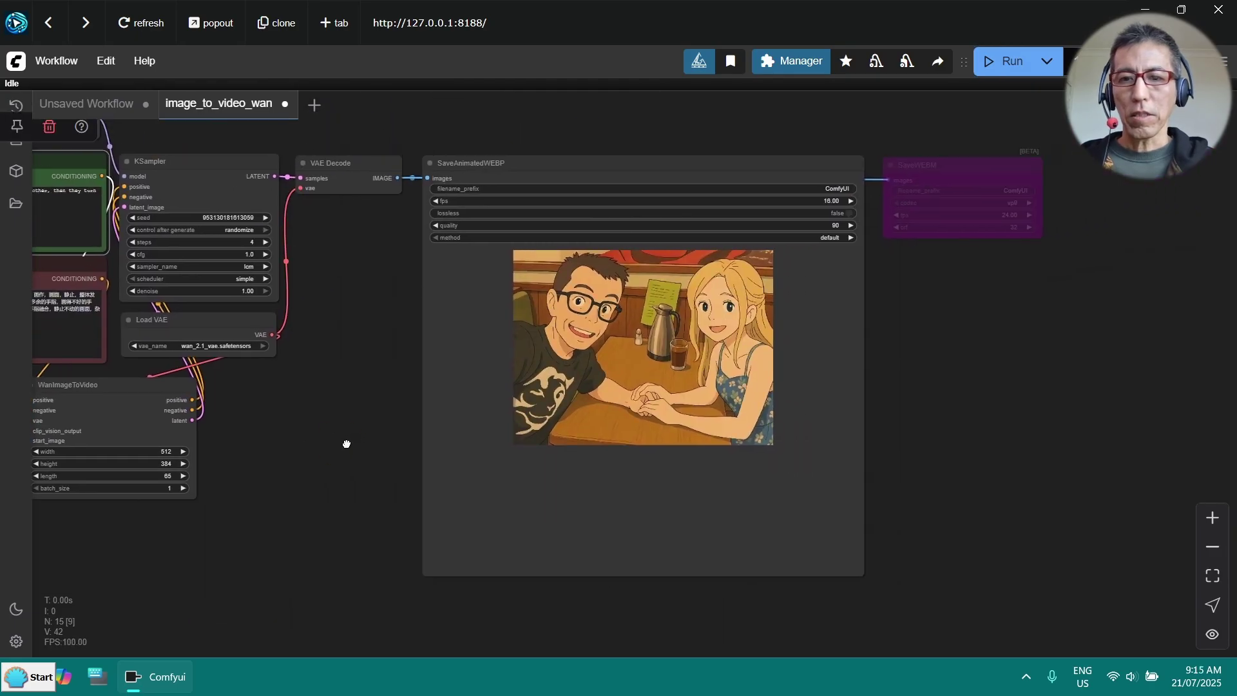
{"action": "scroll", "coordinate": [341, 444], "scroll_direction": "up", "scroll_amount": 4}
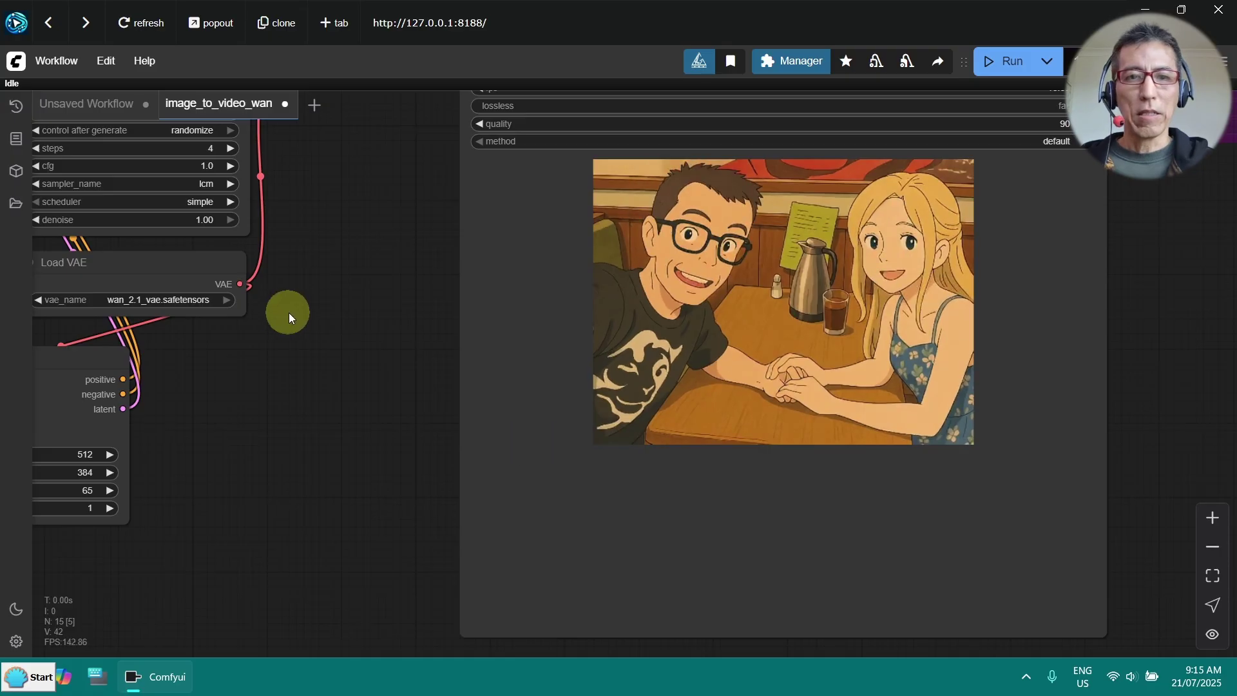
{"action": "scroll", "coordinate": [494, 445], "scroll_direction": "up", "scroll_amount": 2}
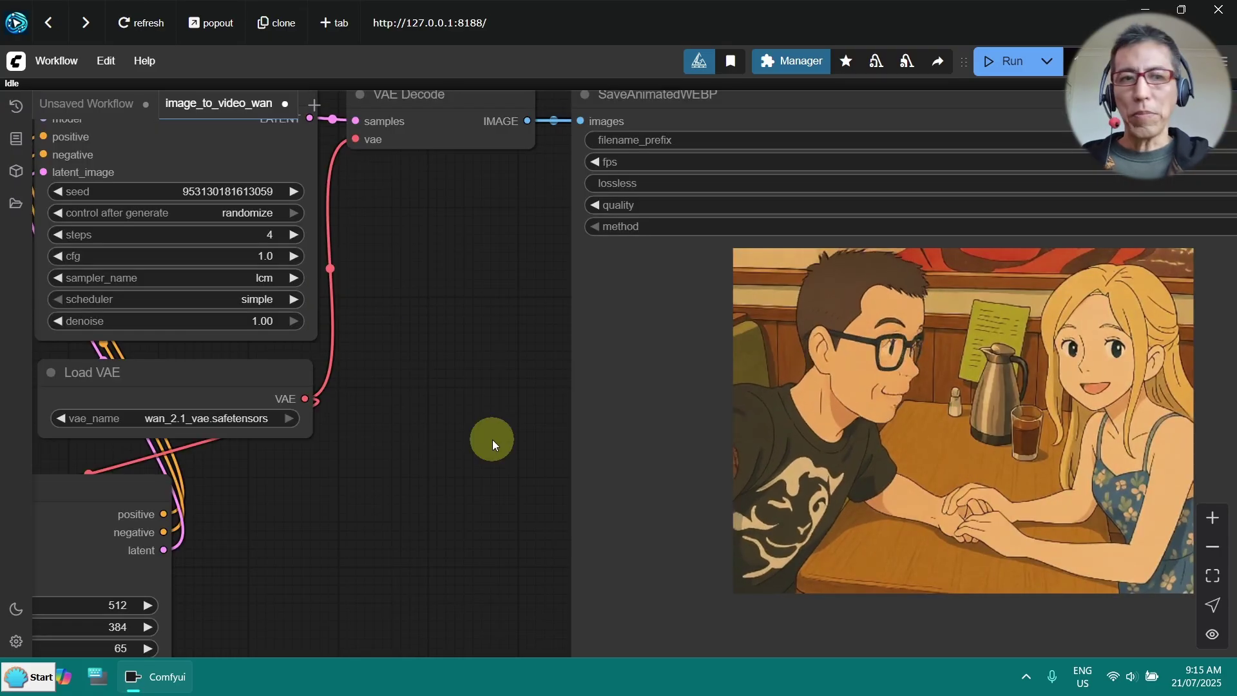
Check the finished run in the Queue sidebar, then bring the output folder window into view.
{"action": "left_click", "coordinate": [20, 107]}
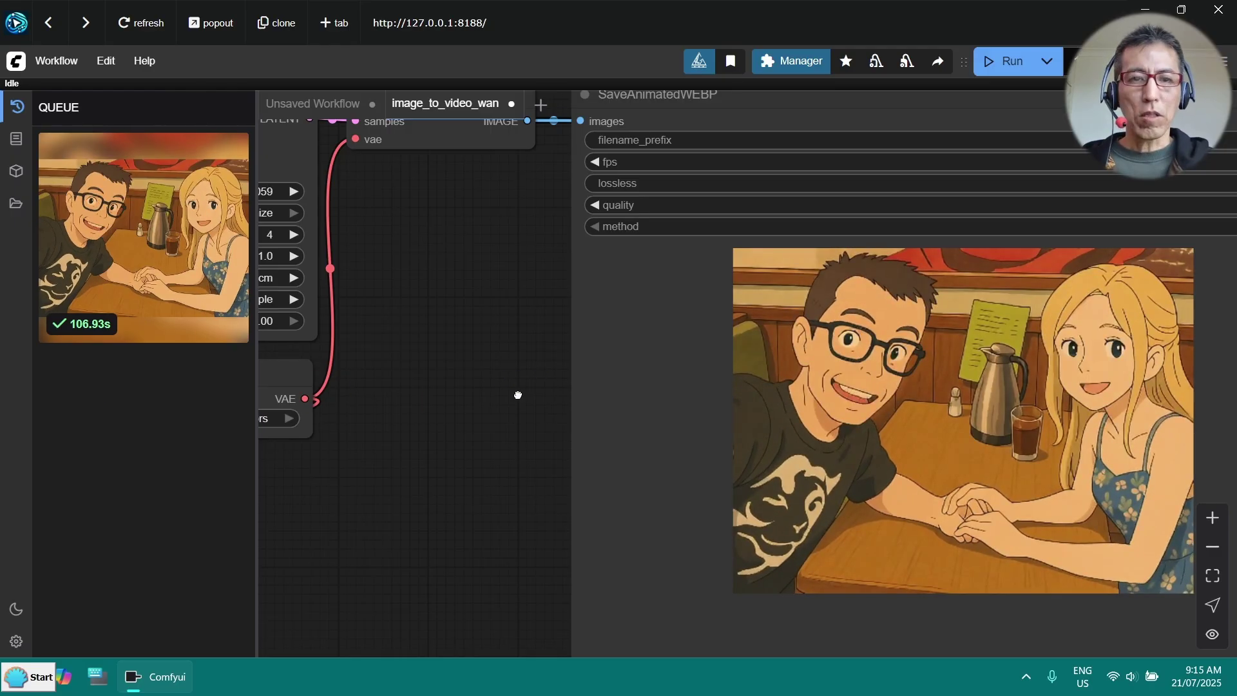
{"action": "left_click", "coordinate": [16, 107]}
{"action": "scroll", "coordinate": [439, 336], "scroll_direction": "down", "scroll_amount": 3}
{"action": "left_click_drag", "start_coordinate": [264, 531], "coordinate": [651, 395]}
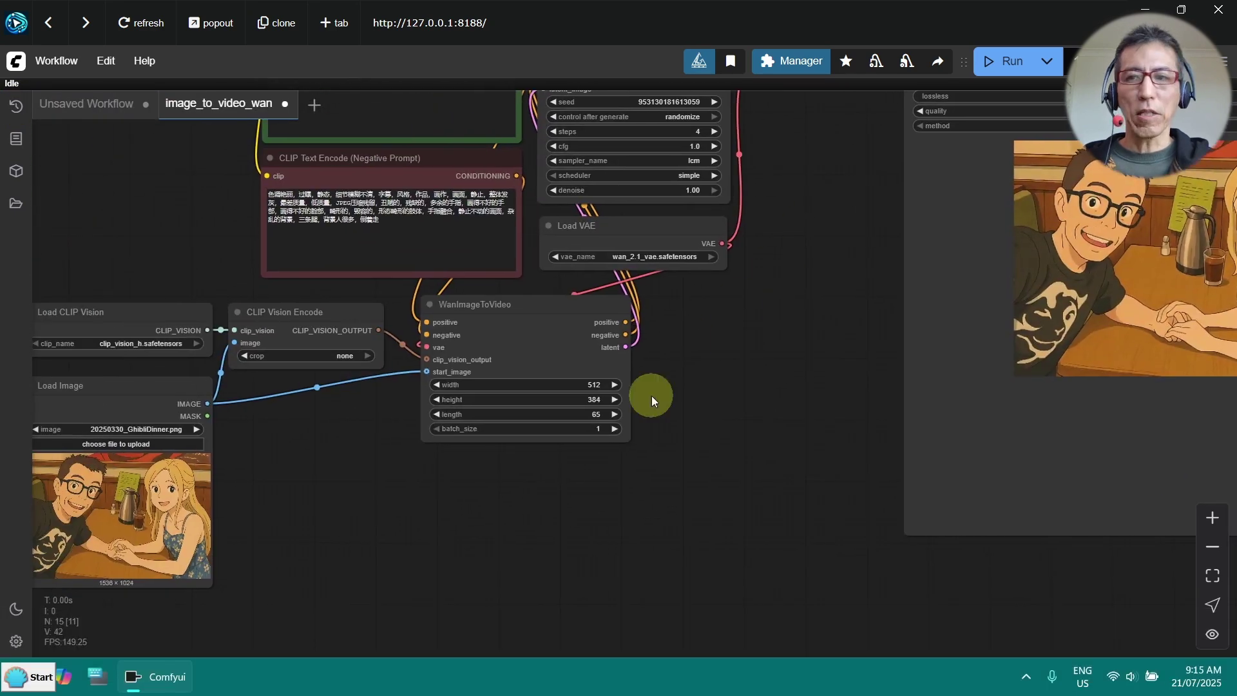
{"action": "left_click_drag", "start_coordinate": [798, 355], "coordinate": [422, 410]}
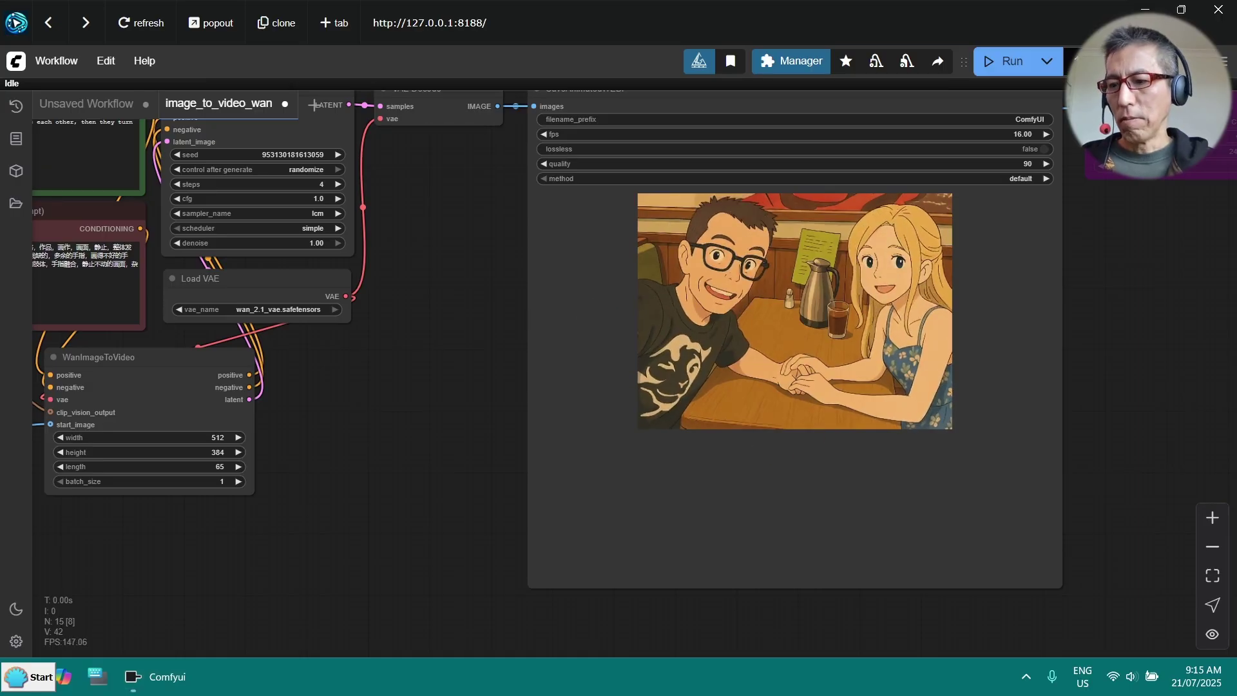
{"action": "left_click_drag", "start_coordinate": [1236, 213], "coordinate": [734, 235]}
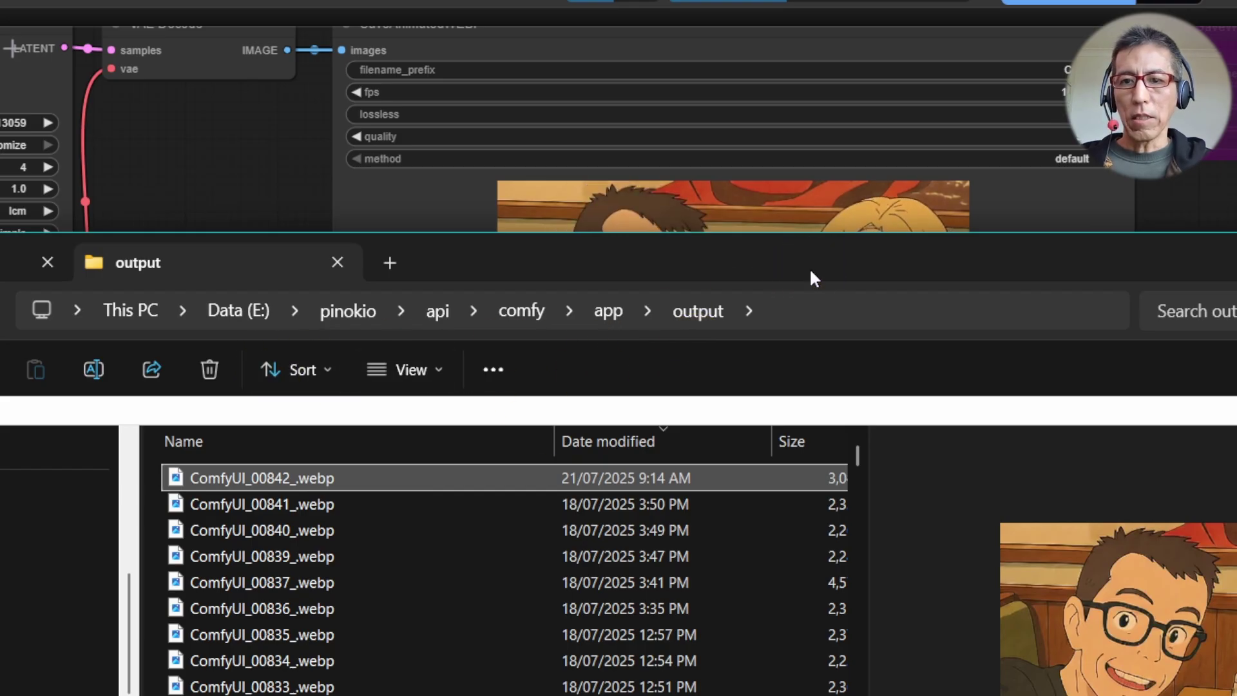
Reposition File Explorer and select ComfyUI_00842_.webp in the output folder.
{"action": "left_click_drag", "start_coordinate": [809, 268], "coordinate": [571, 152]}
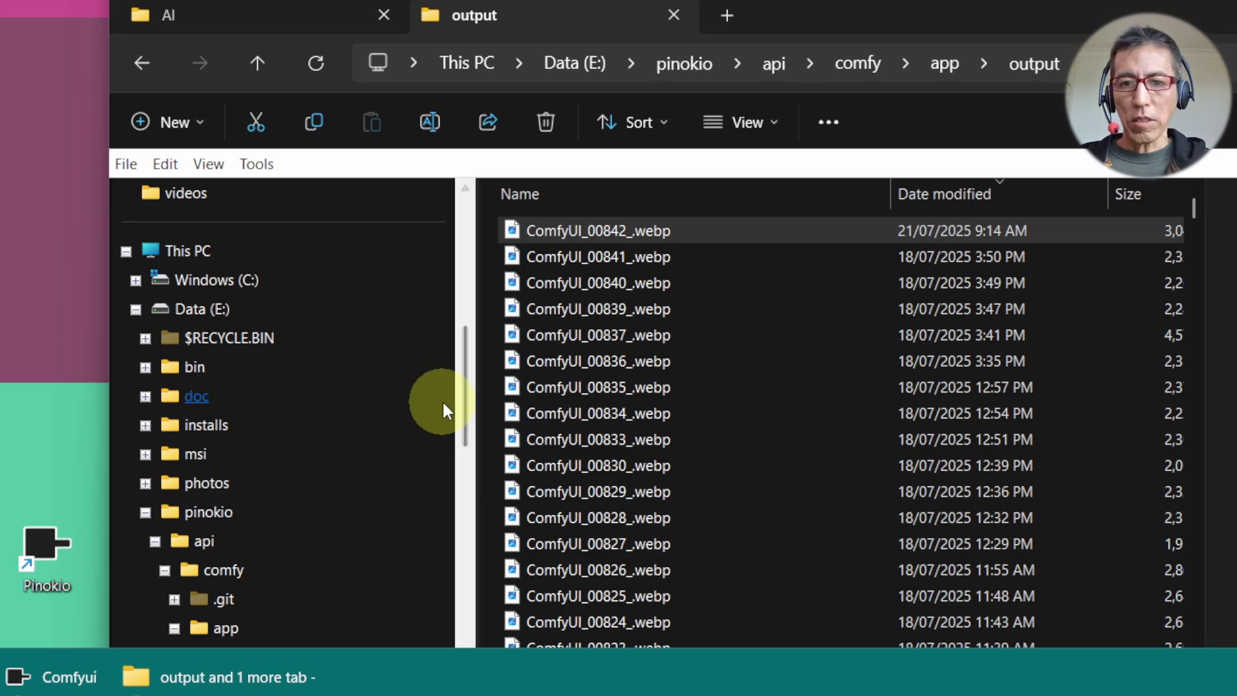
{"action": "left_click", "coordinate": [693, 231]}
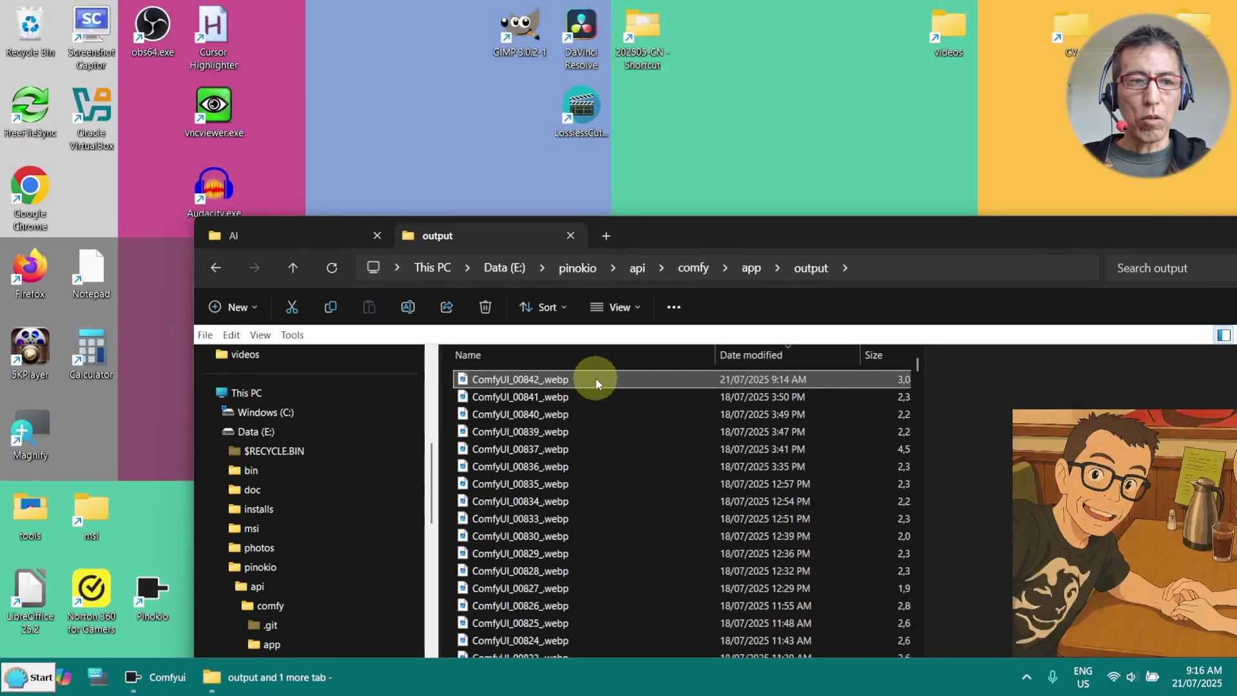
Drag ComfyUI_00842_.webp into Chrome to play the anime couple clip in a new tab.
{"action": "left_click_drag", "start_coordinate": [556, 385], "coordinate": [28, 188]}
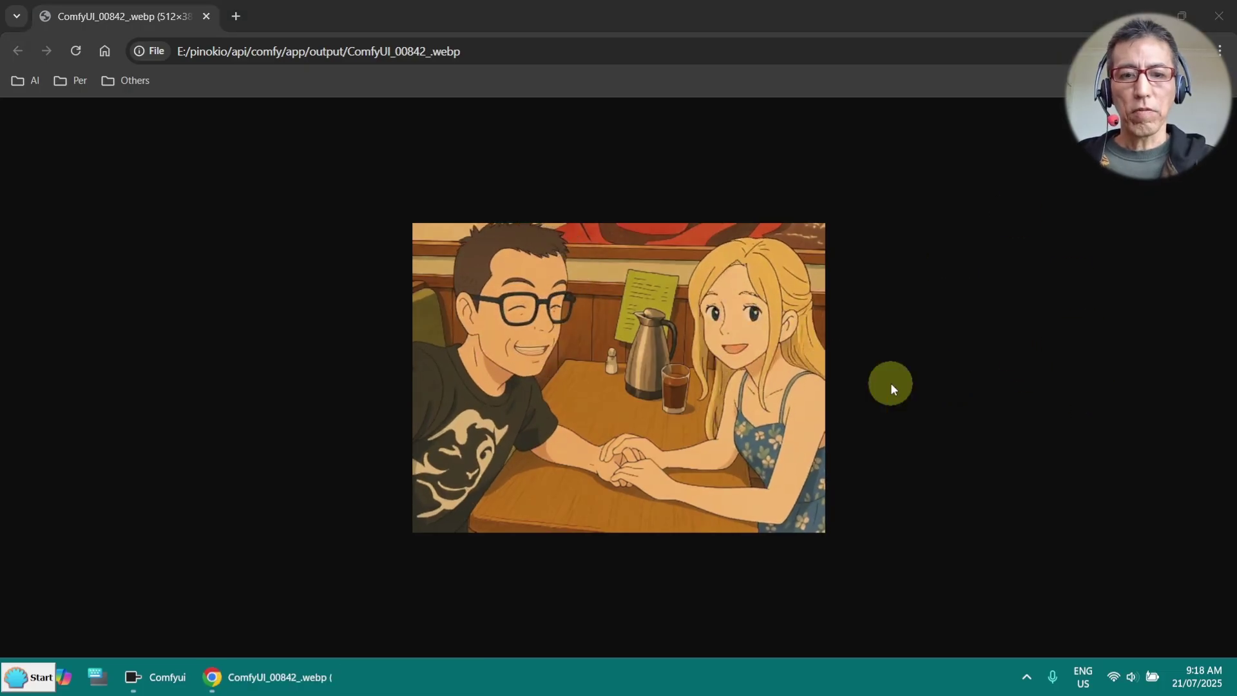
Return to the ComfyUI window and look over the current workflow graph.
{"action": "left_click", "coordinate": [162, 677]}
{"action": "scroll", "coordinate": [489, 313], "scroll_direction": "down", "scroll_amount": 2}
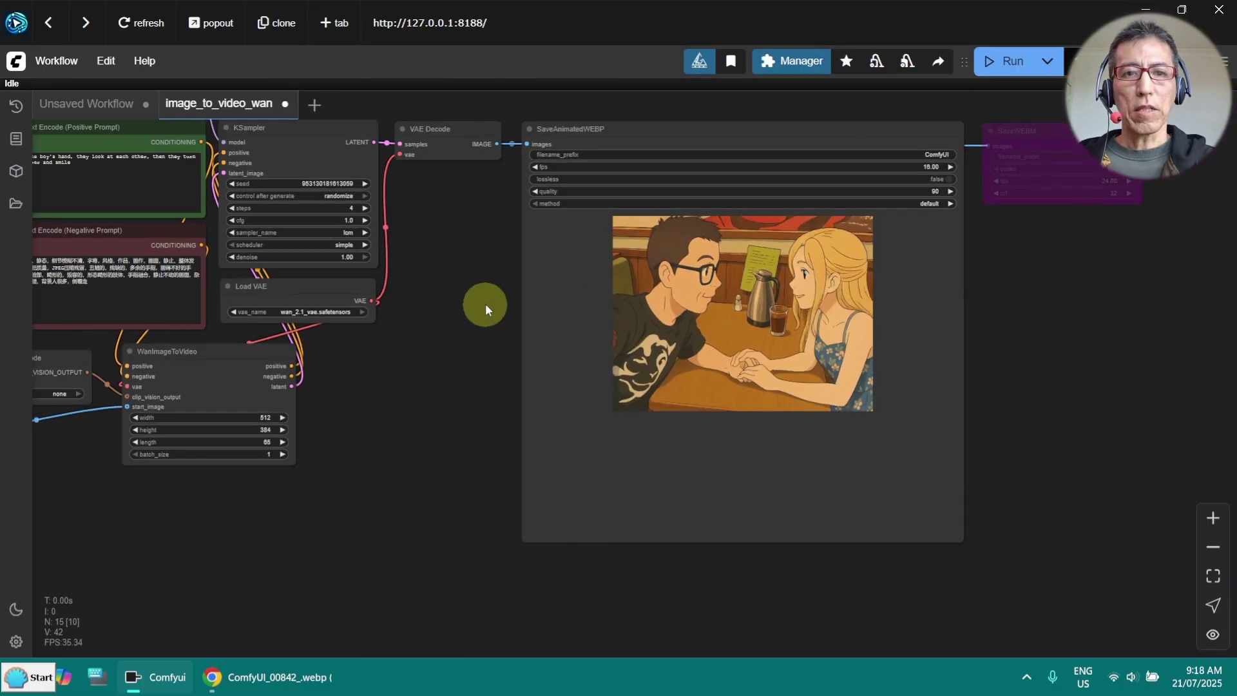
{"action": "left_click_drag", "start_coordinate": [470, 295], "coordinate": [674, 310]}
{"action": "scroll", "coordinate": [667, 308], "scroll_direction": "down", "scroll_amount": 1}
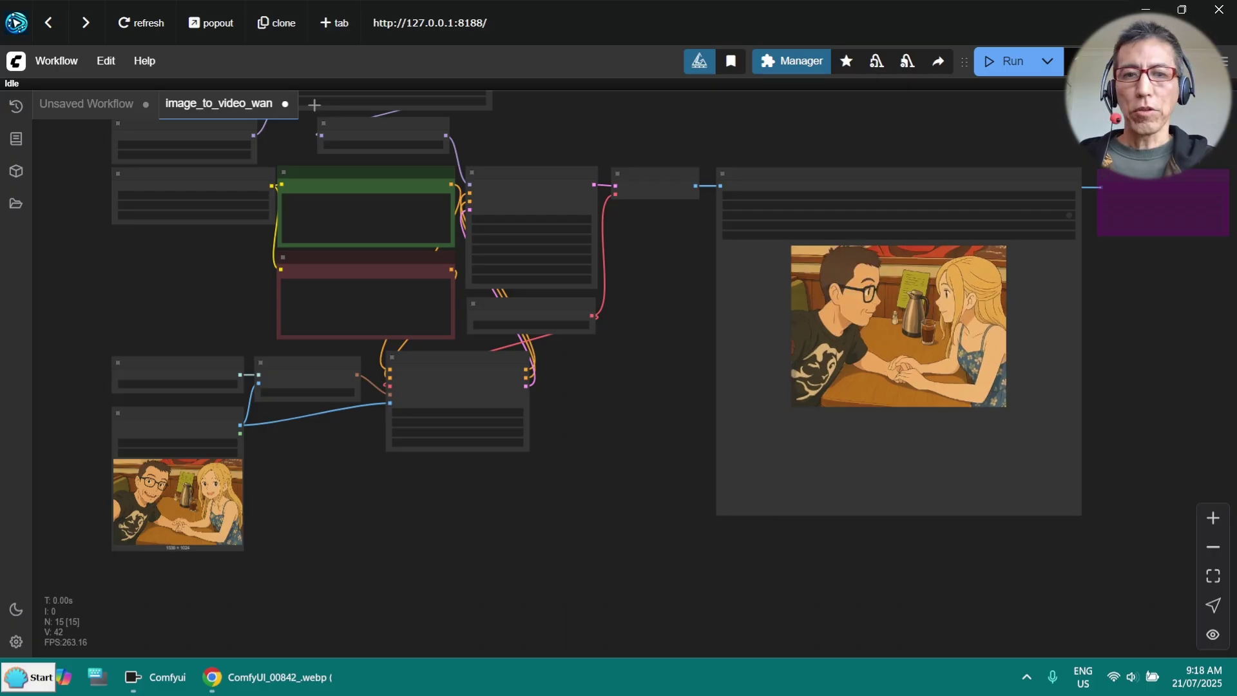
Load the 20250719_RslDinner workflow and zoom to its Load Image node showing ComfyUI_00929_.png.
{"action": "left_click_drag", "start_coordinate": [909, 254], "coordinate": [643, 391]}
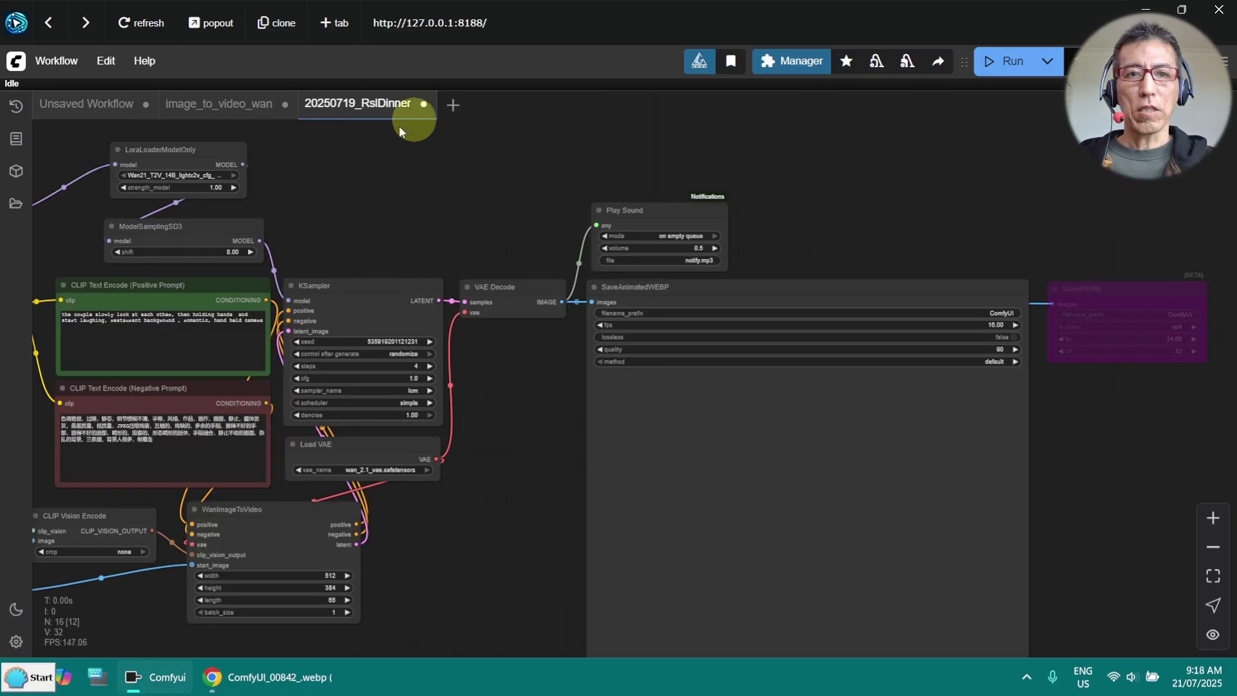
{"action": "scroll", "coordinate": [416, 176], "scroll_direction": "up", "scroll_amount": 2}
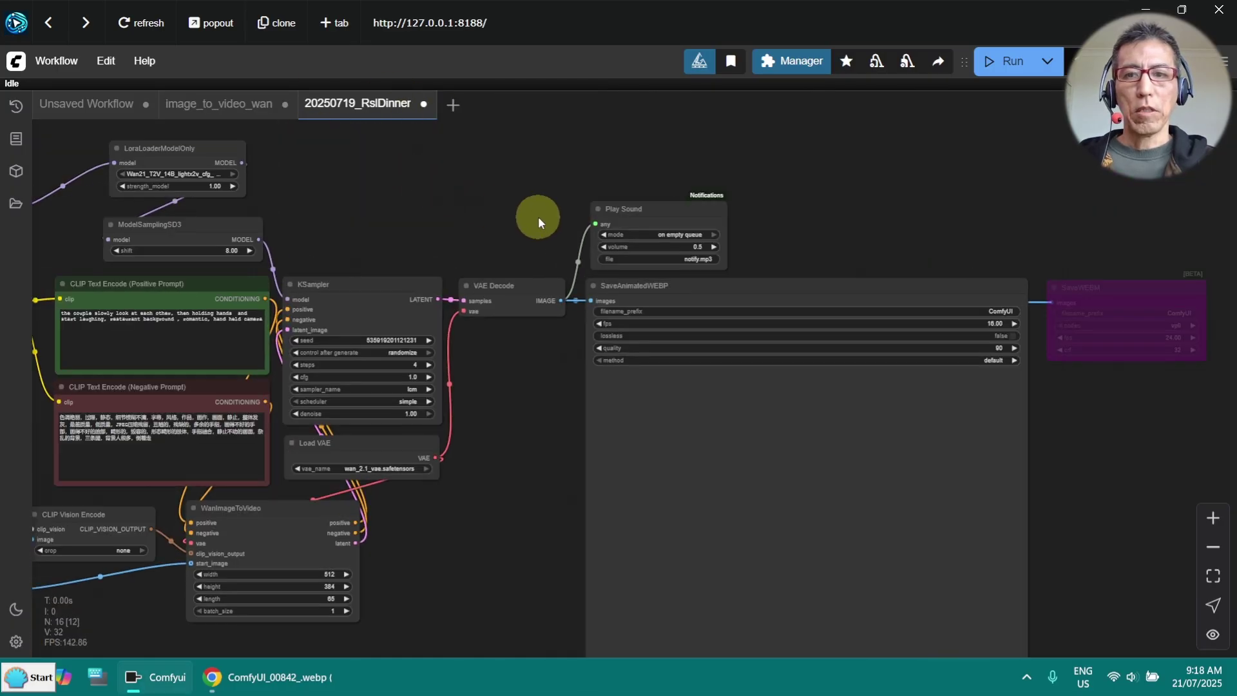
{"action": "left_click_drag", "start_coordinate": [538, 216], "coordinate": [973, 84]}
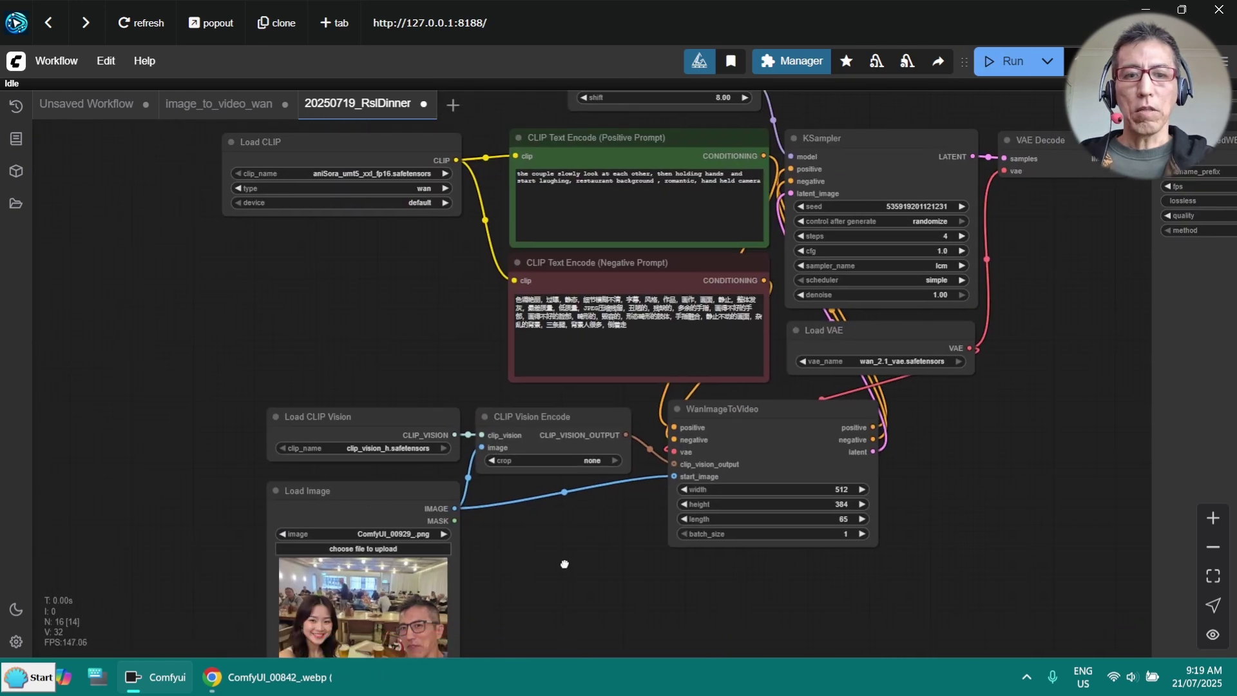
{"action": "left_click_drag", "start_coordinate": [564, 564], "coordinate": [728, 290]}
{"action": "scroll", "coordinate": [679, 335], "scroll_direction": "up", "scroll_amount": 5}
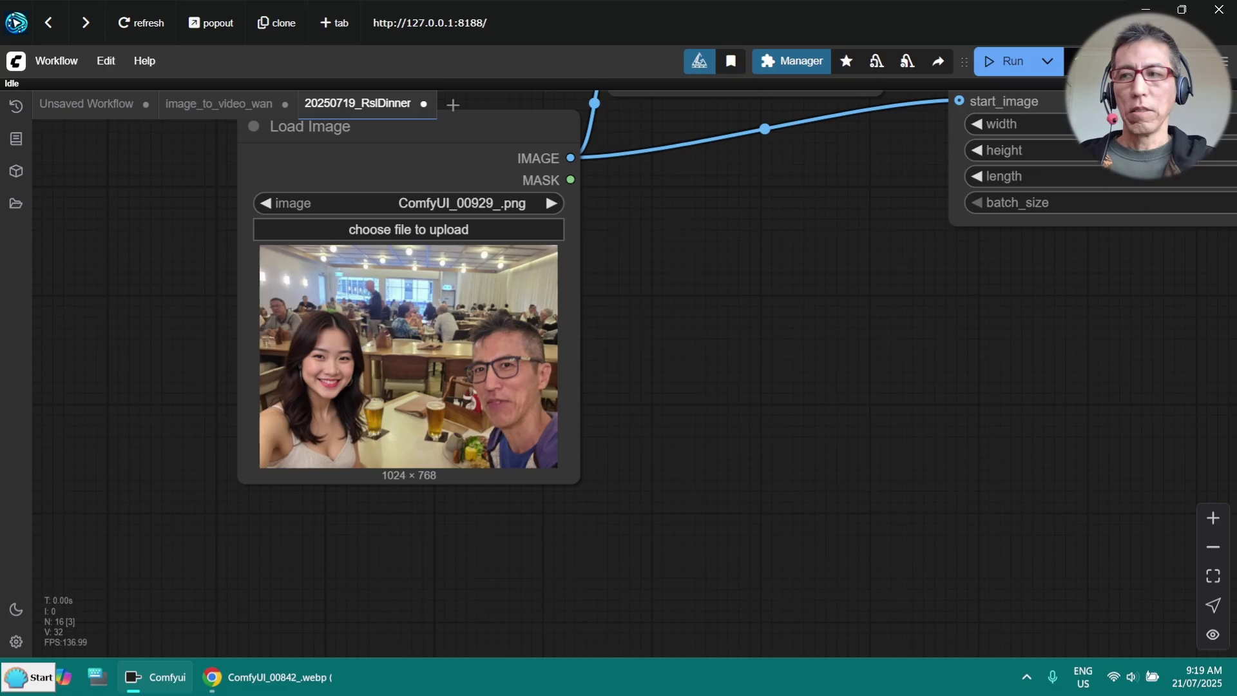
{"action": "scroll", "coordinate": [653, 327], "scroll_direction": "up", "scroll_amount": 3}
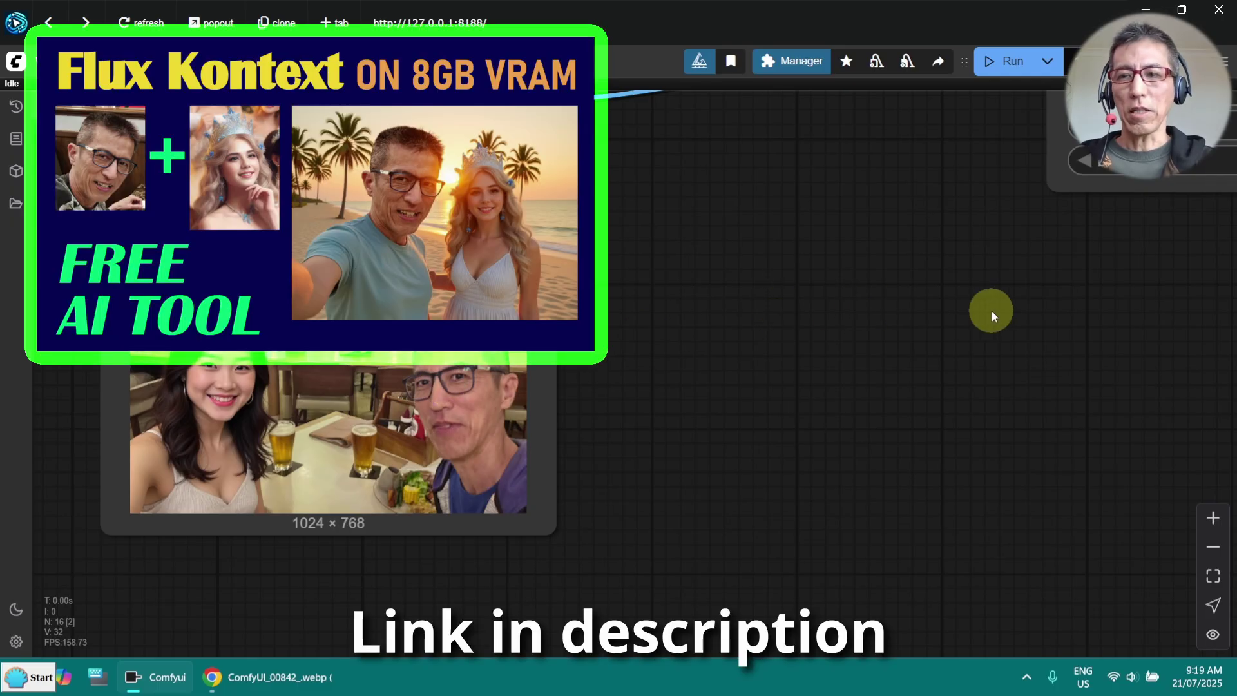
Inspect the Wan image-to-video, sampler and prompt nodes of the RslDinner workflow.
{"action": "scroll", "coordinate": [917, 301], "scroll_direction": "down", "scroll_amount": 2}
{"action": "left_click_drag", "start_coordinate": [914, 307], "coordinate": [622, 547]}
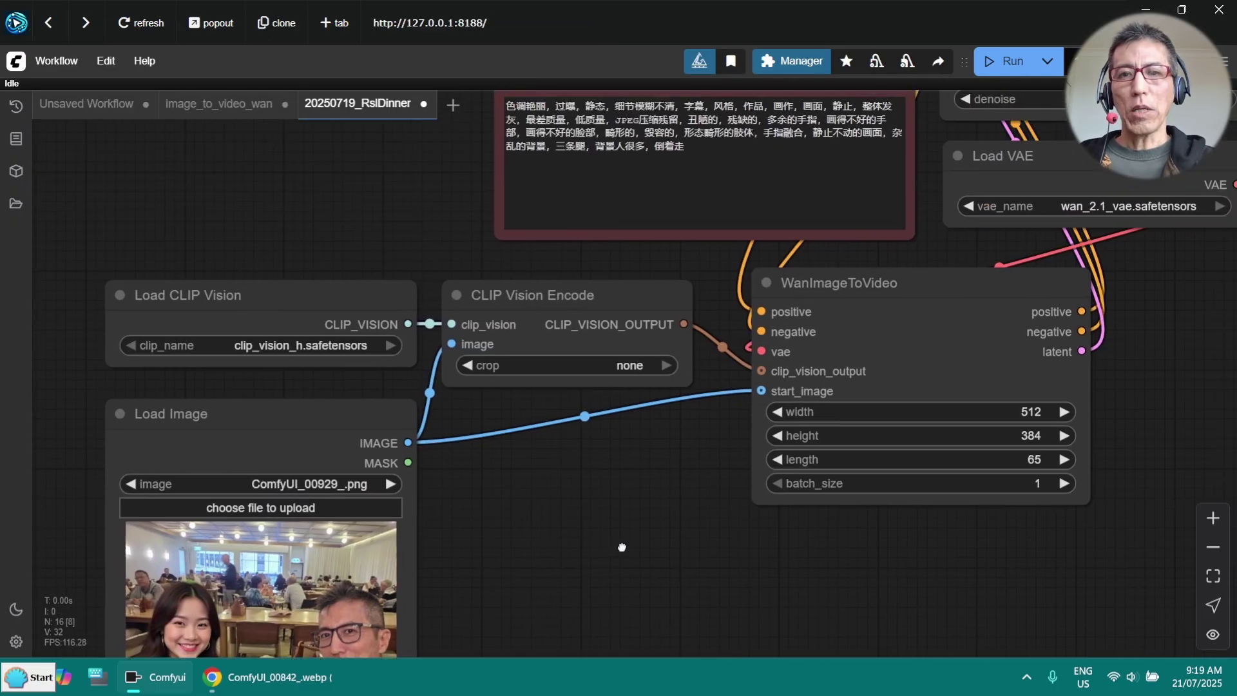
{"action": "scroll", "coordinate": [923, 385], "scroll_direction": "right", "scroll_amount": 5}
{"action": "scroll", "coordinate": [937, 338], "scroll_direction": "down", "scroll_amount": 2}
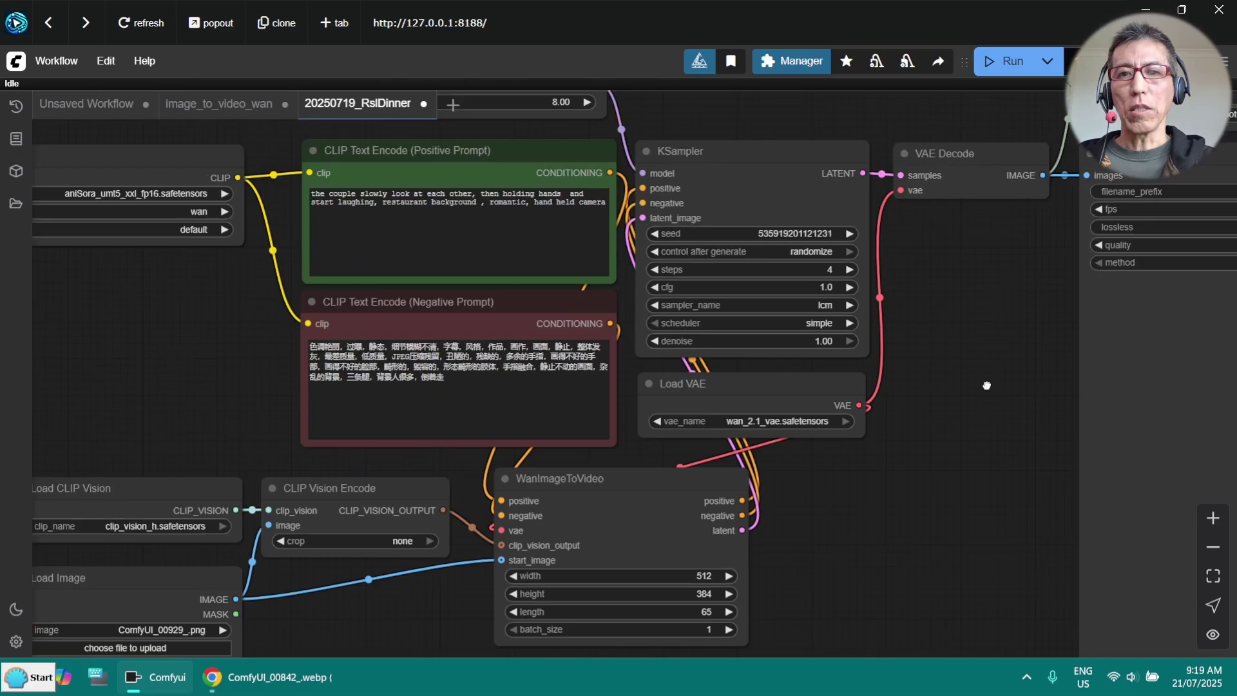
{"action": "scroll", "coordinate": [986, 386], "scroll_direction": "down", "scroll_amount": 2}
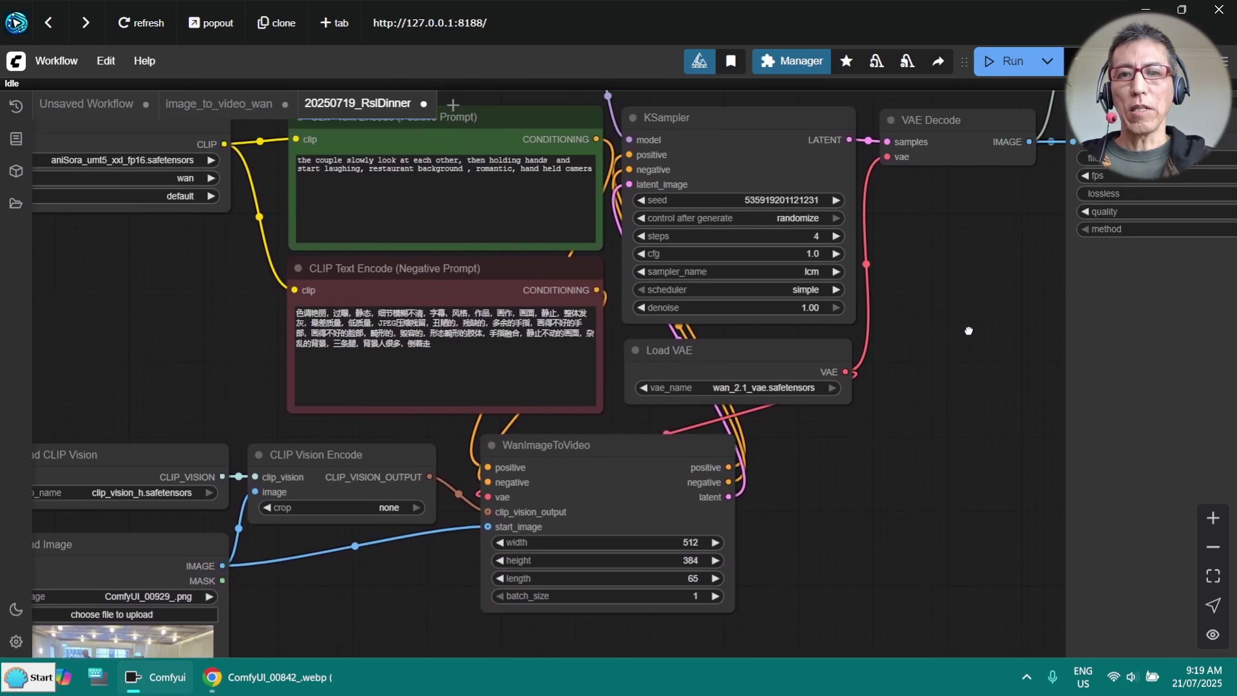
{"action": "left_click_drag", "start_coordinate": [968, 330], "coordinate": [1098, 283]}
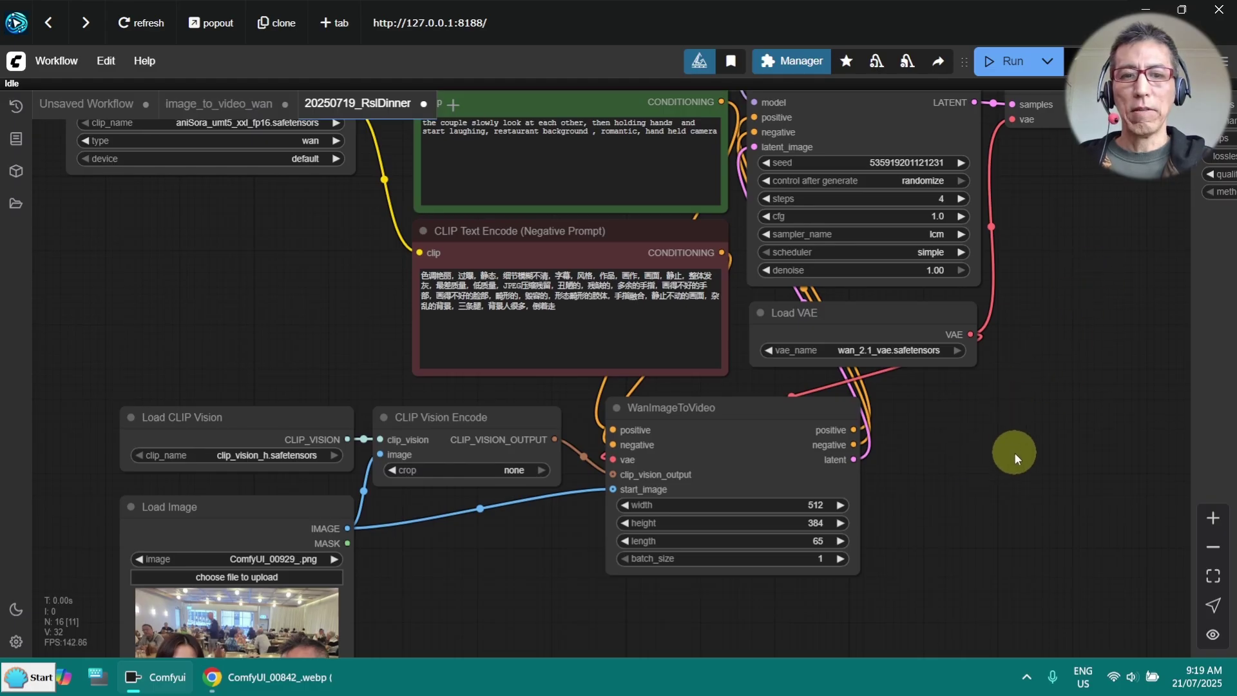
{"action": "scroll", "coordinate": [1014, 452], "scroll_direction": "down", "scroll_amount": 3}
{"action": "scroll", "coordinate": [806, 408], "scroll_direction": "up", "scroll_amount": 6}
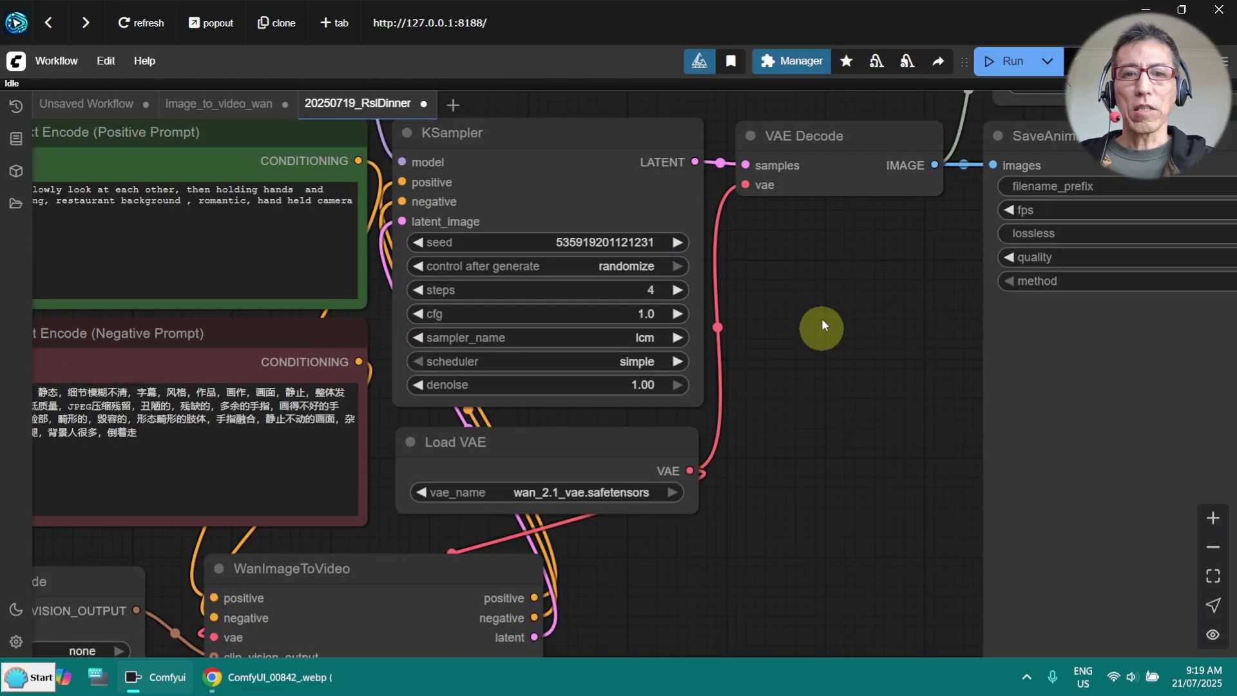
{"action": "scroll", "coordinate": [786, 365], "scroll_direction": "down", "scroll_amount": 1}
Check the CLIP vision, Load Image, ModelSamplingSD3 and save nodes before the run.
{"action": "left_click_drag", "start_coordinate": [803, 348], "coordinate": [895, 287]}
{"action": "scroll", "coordinate": [895, 287], "scroll_direction": "down", "scroll_amount": 1}
{"action": "scroll", "coordinate": [898, 299], "scroll_direction": "down", "scroll_amount": 3}
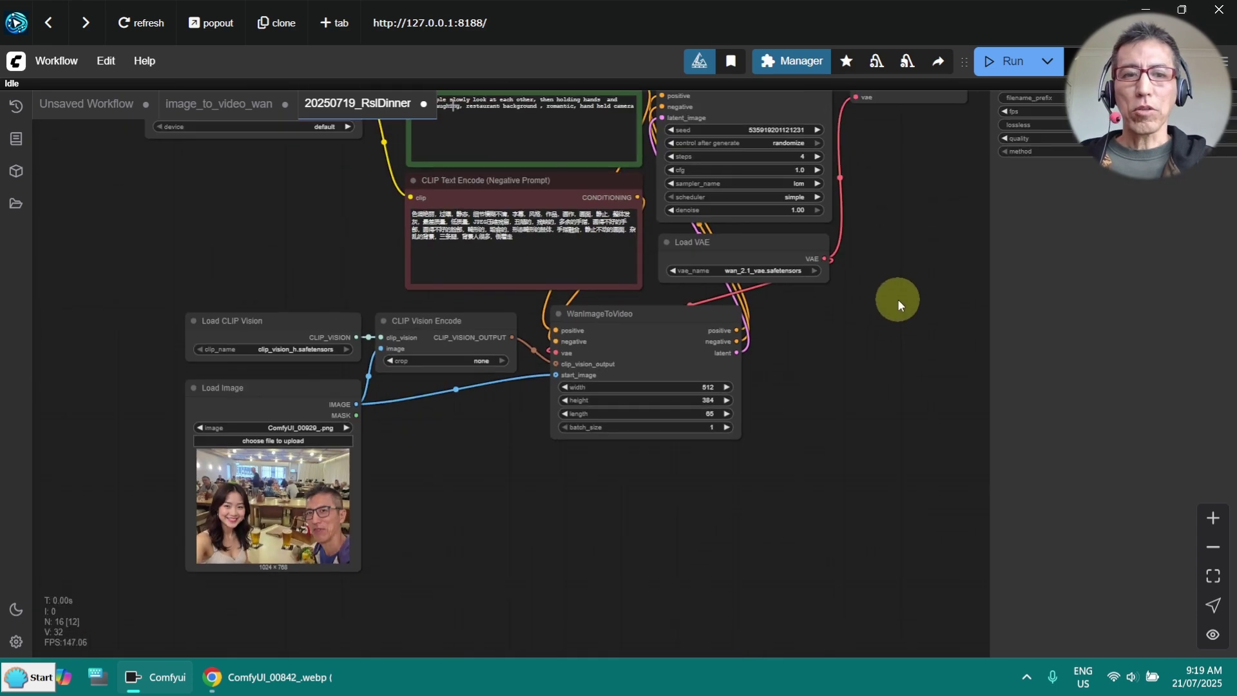
{"action": "scroll", "coordinate": [938, 367], "scroll_direction": "up", "scroll_amount": 1}
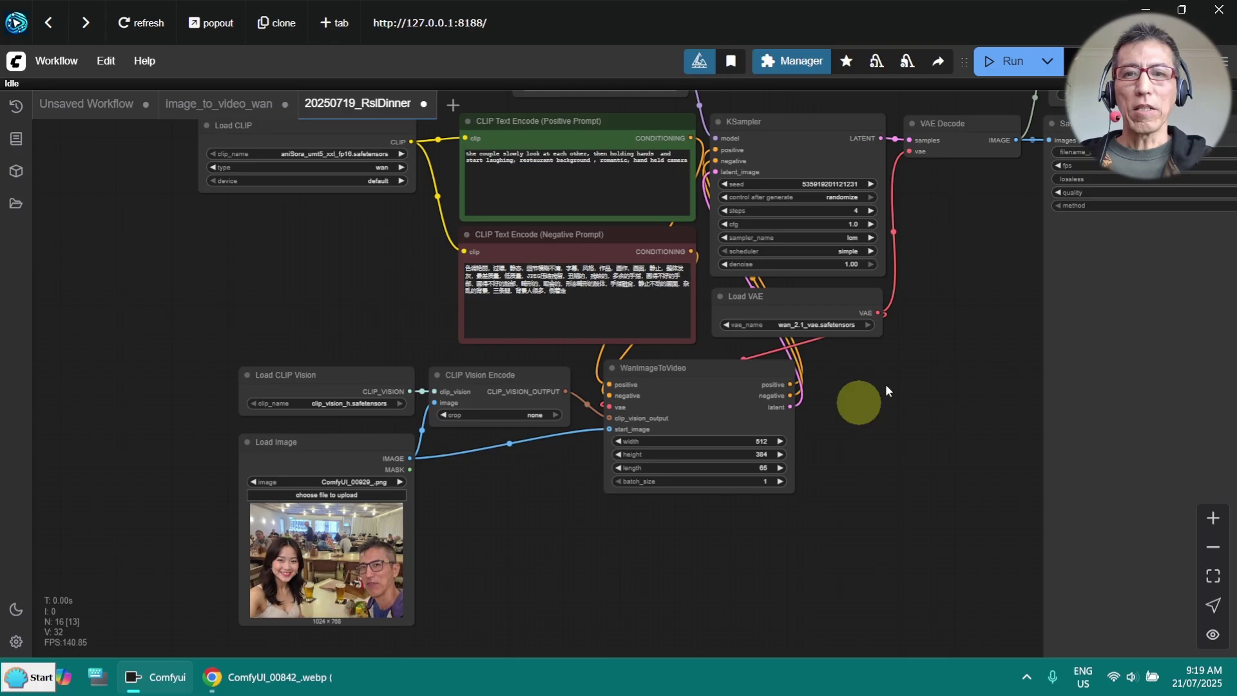
{"action": "scroll", "coordinate": [949, 302], "scroll_direction": "up", "scroll_amount": 2}
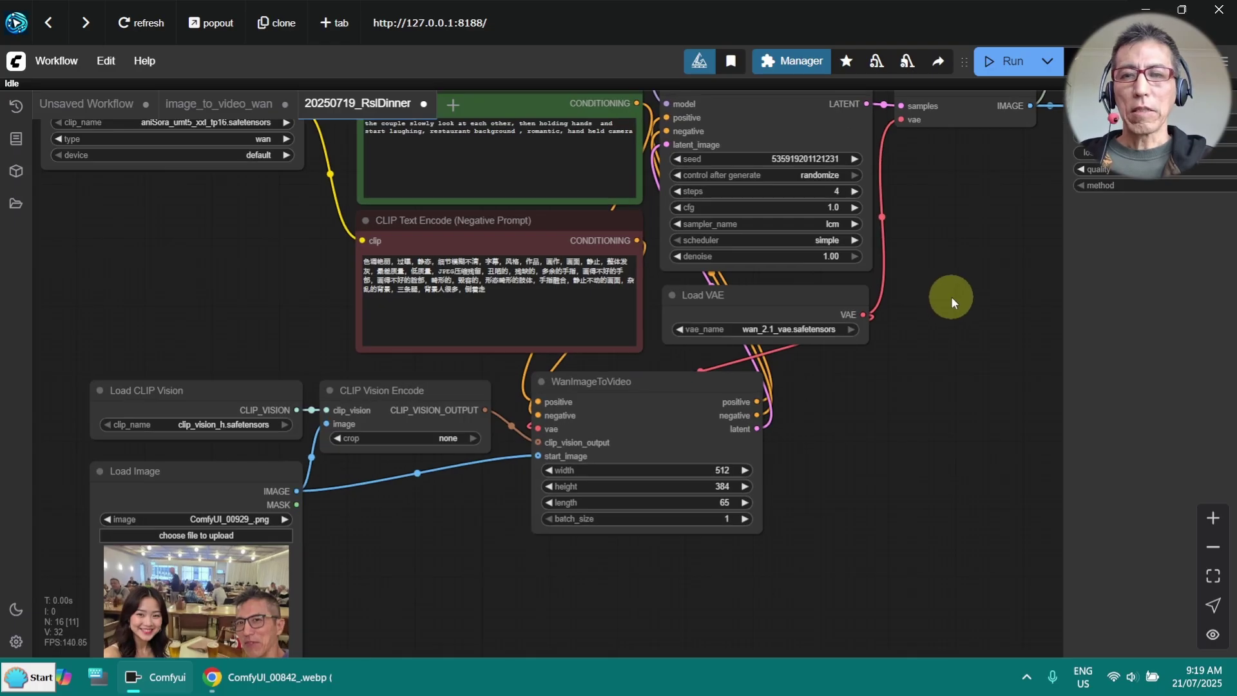
{"action": "left_click_drag", "start_coordinate": [950, 296], "coordinate": [957, 407]}
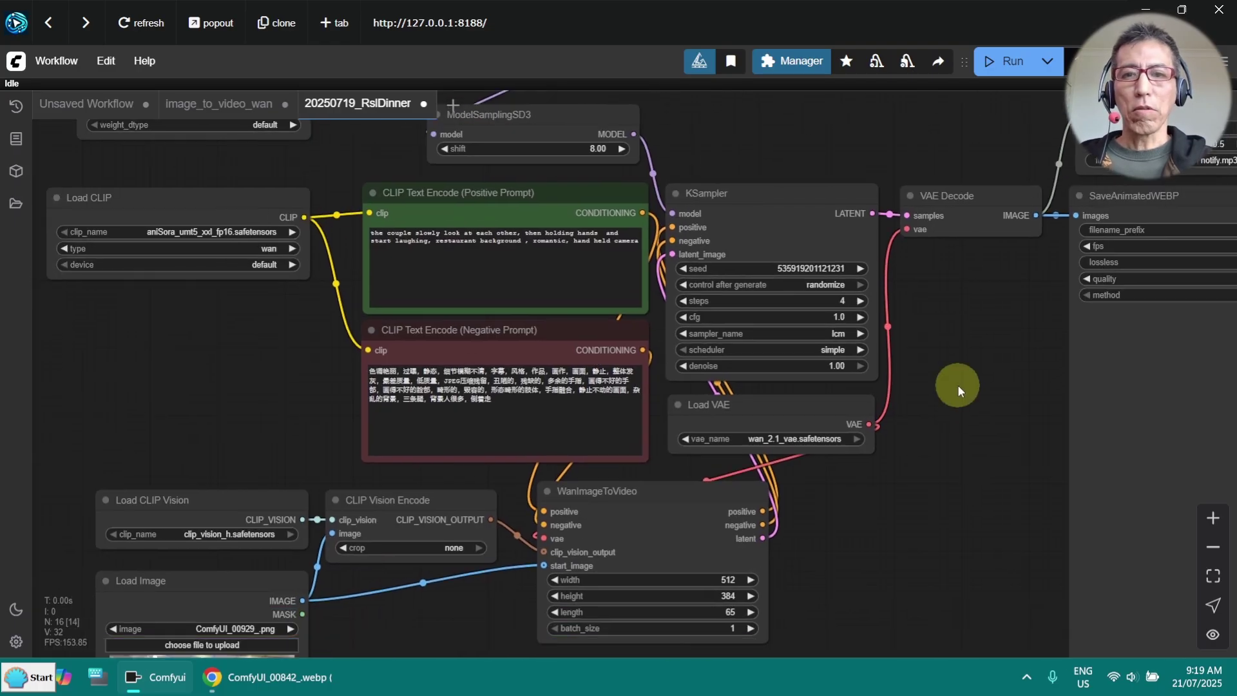
{"action": "scroll", "coordinate": [957, 384], "scroll_direction": "down", "scroll_amount": 3}
{"action": "scroll", "coordinate": [957, 384], "scroll_direction": "up", "scroll_amount": 1}
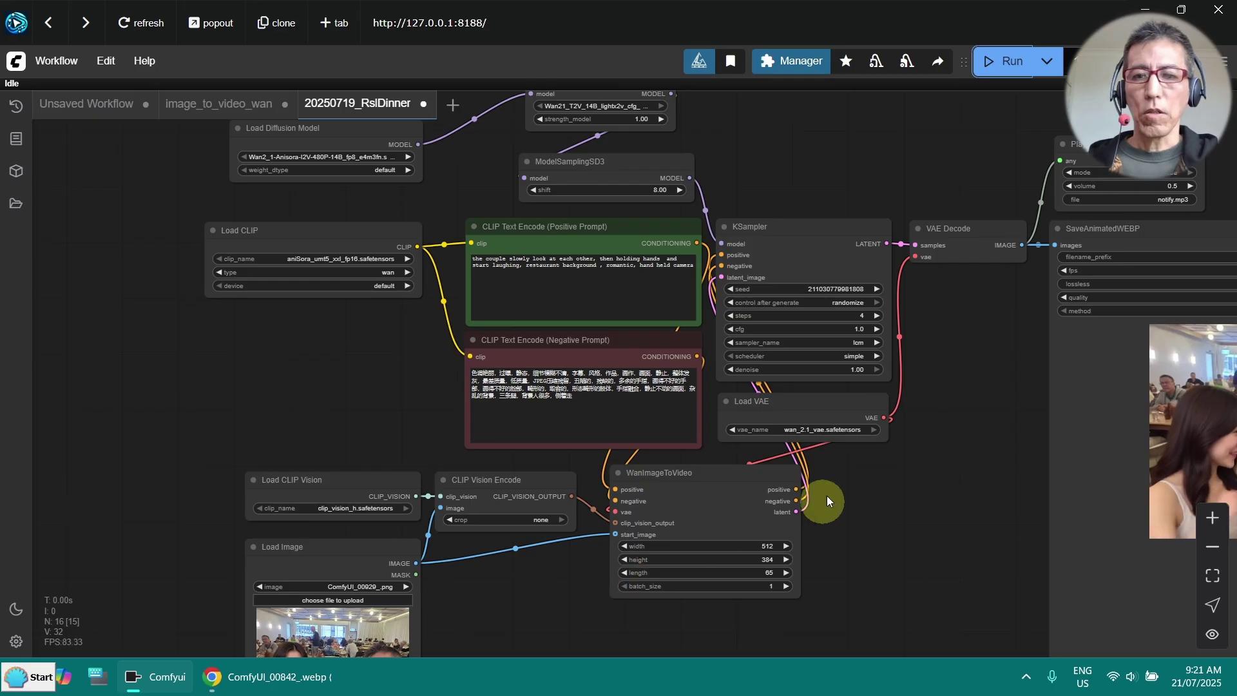
Zoom in on the SaveAnimatedWEBP preview to watch the restaurant-photo clip.
{"action": "left_click_drag", "start_coordinate": [848, 391], "coordinate": [296, 353]}
{"action": "scroll", "coordinate": [476, 348], "scroll_direction": "up", "scroll_amount": 4}
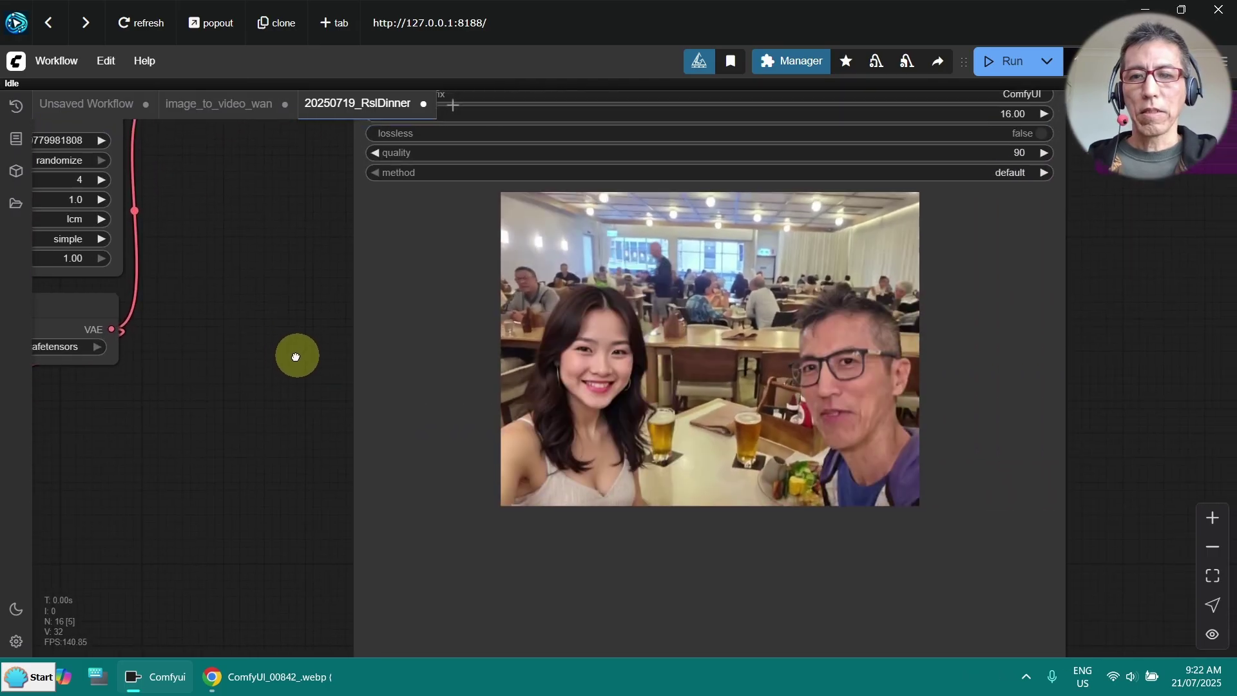
{"action": "scroll", "coordinate": [289, 361], "scroll_direction": "up", "scroll_amount": 1}
{"action": "scroll", "coordinate": [315, 399], "scroll_direction": "up", "scroll_amount": 2}
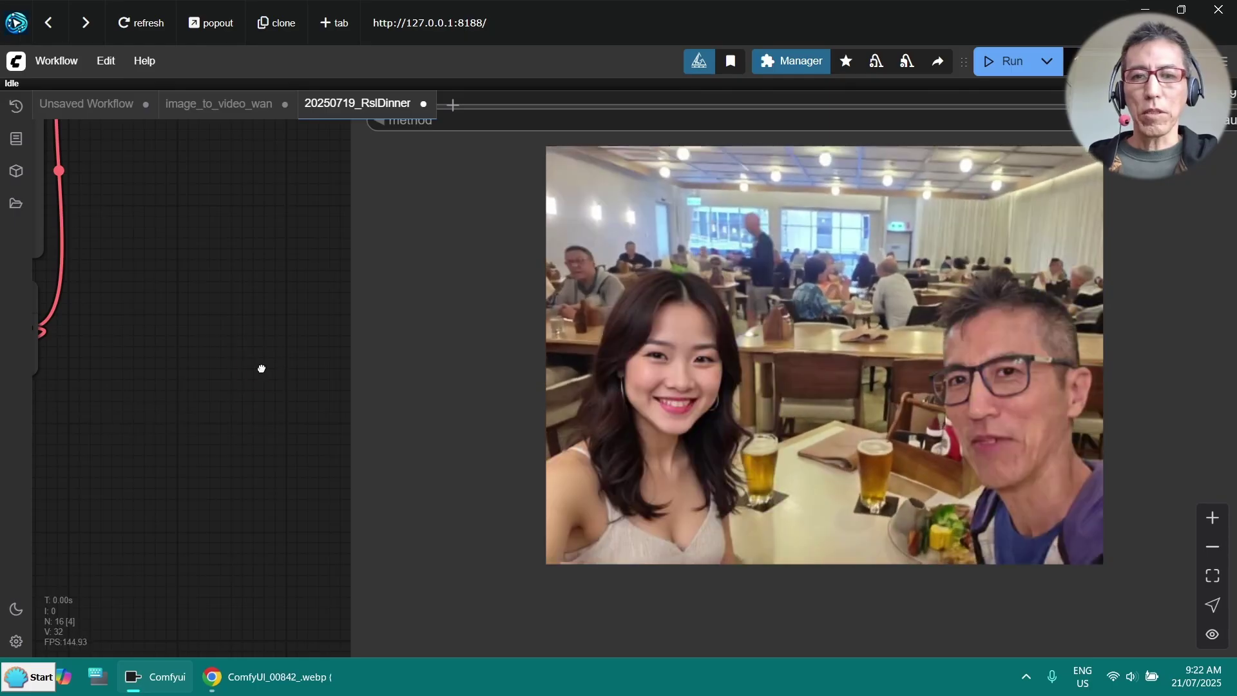
{"action": "left_click_drag", "start_coordinate": [260, 369], "coordinate": [189, 373]}
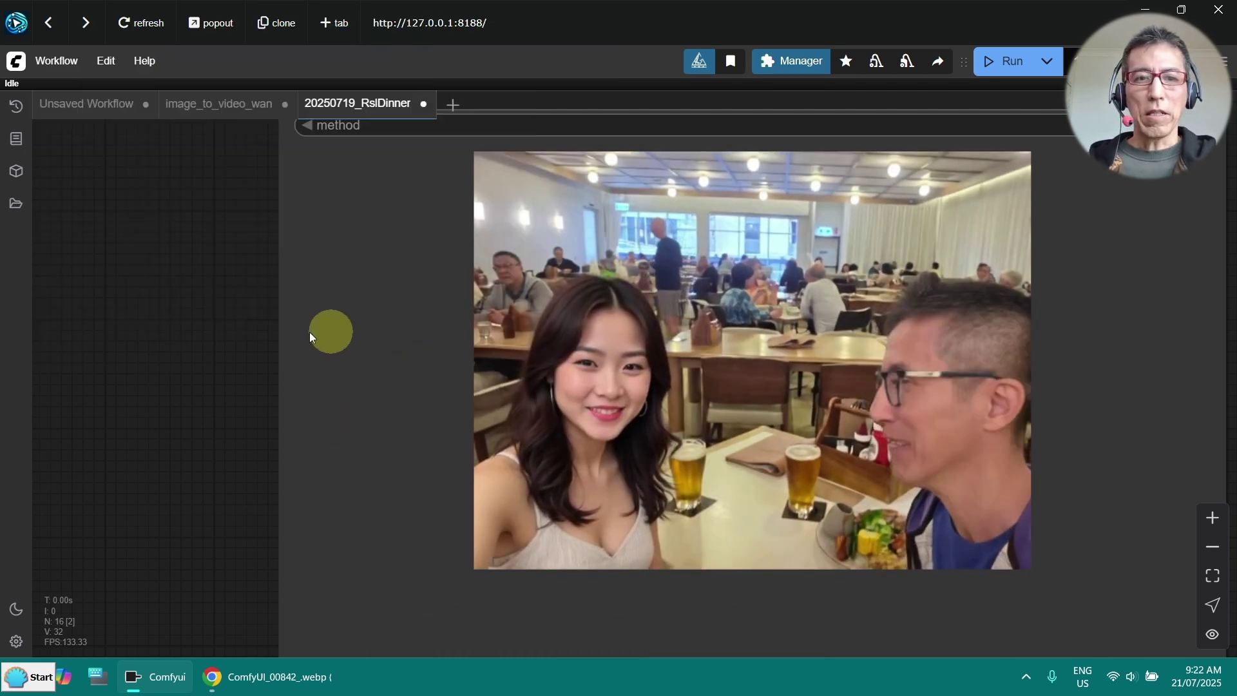
Zoom back out and show the queue listing the 106.53s and 106.93s runs.
{"action": "scroll", "coordinate": [190, 324], "scroll_direction": "down", "scroll_amount": 5}
{"action": "left_click_drag", "start_coordinate": [563, 399], "coordinate": [1073, 421]}
{"action": "left_click", "coordinate": [16, 108]}
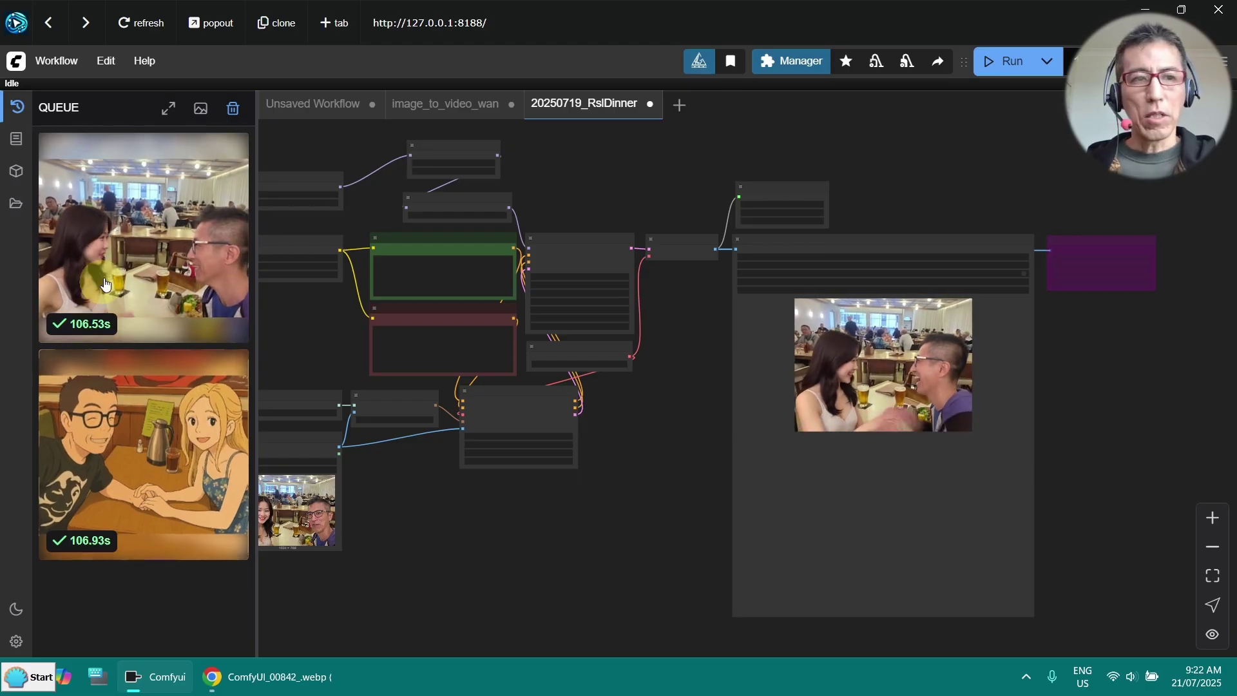
Close the queue sidebar and frame an overview of the RslDinner graph with its playing preview.
{"action": "left_click", "coordinate": [21, 105]}
{"action": "scroll", "coordinate": [566, 304], "scroll_direction": "up", "scroll_amount": 5}
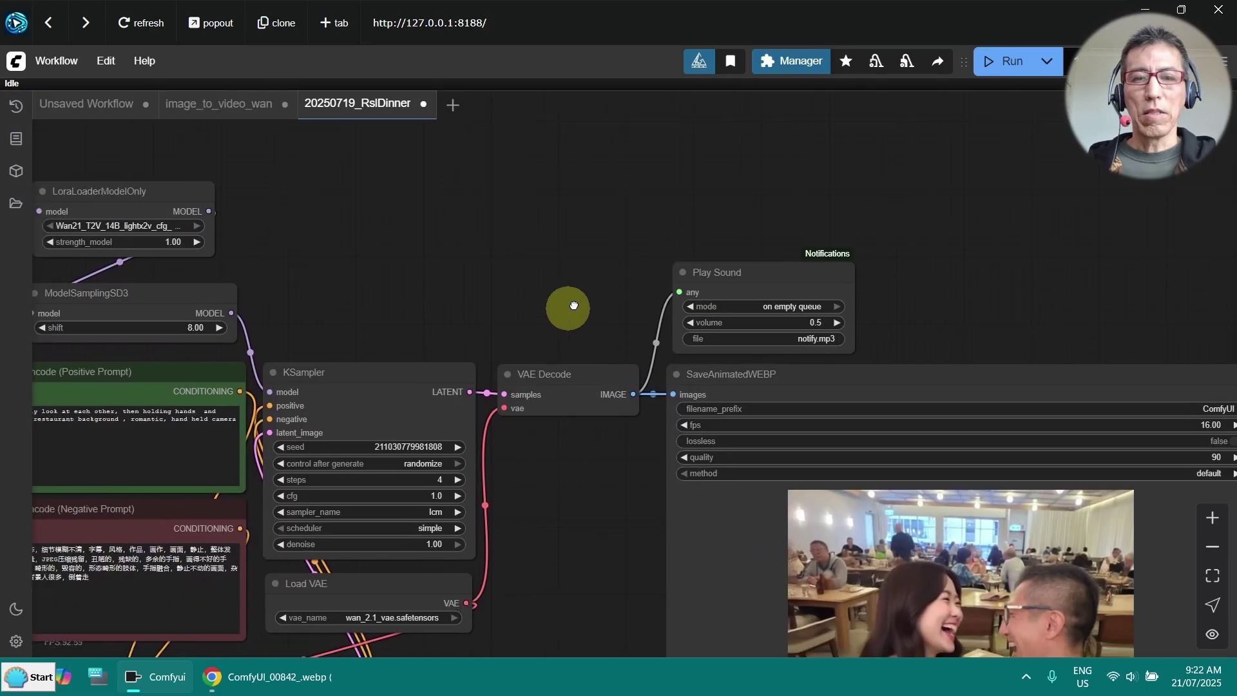
{"action": "left_click_drag", "start_coordinate": [566, 304], "coordinate": [668, 221]}
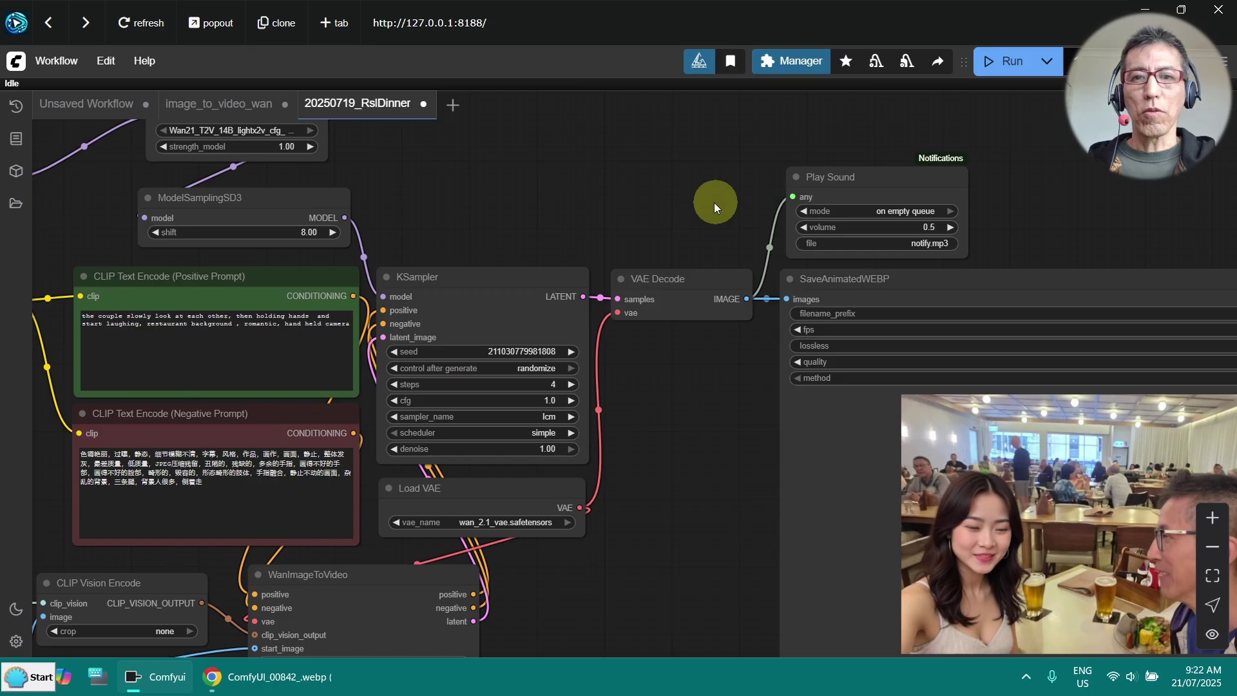
{"action": "scroll", "coordinate": [712, 202], "scroll_direction": "up", "scroll_amount": 4}
{"action": "scroll", "coordinate": [713, 201], "scroll_direction": "up", "scroll_amount": 1}
{"action": "scroll", "coordinate": [713, 201], "scroll_direction": "down", "scroll_amount": 5}
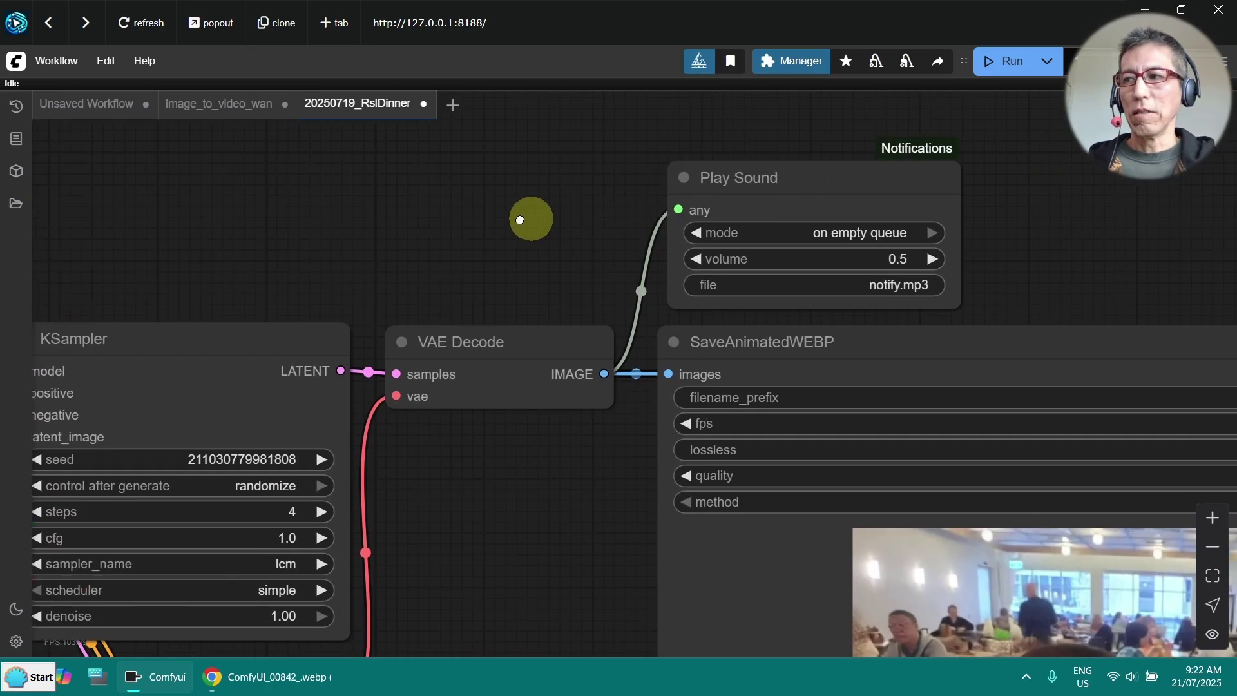
{"action": "scroll", "coordinate": [544, 214], "scroll_direction": "down", "scroll_amount": 1}
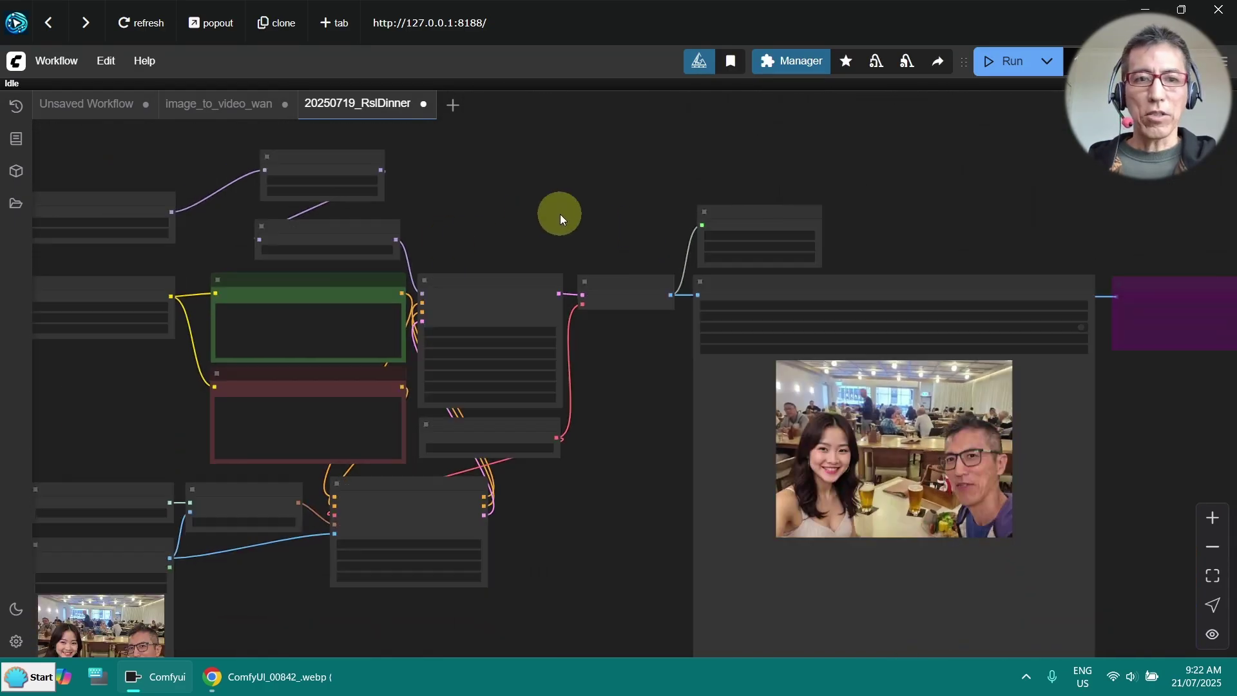
{"action": "left_click_drag", "start_coordinate": [544, 210], "coordinate": [685, 158]}
{"action": "scroll", "coordinate": [660, 157], "scroll_direction": "down", "scroll_amount": 1}
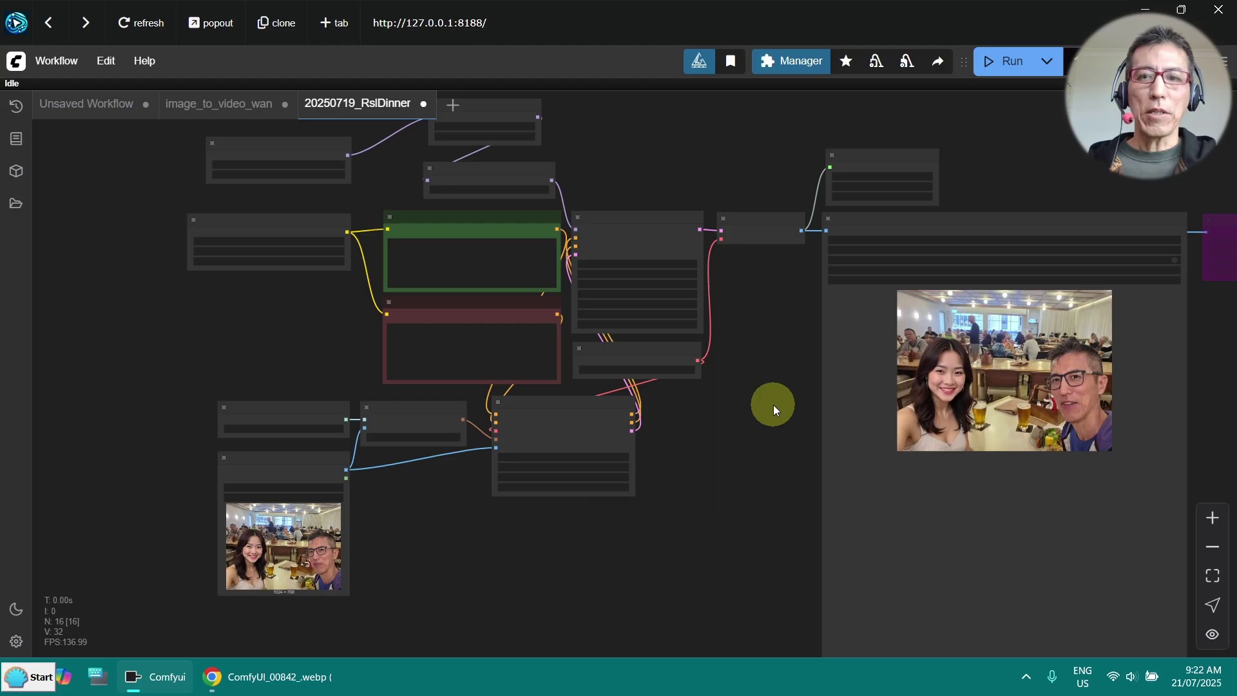
{"action": "scroll", "coordinate": [774, 405], "scroll_direction": "up", "scroll_amount": 1}
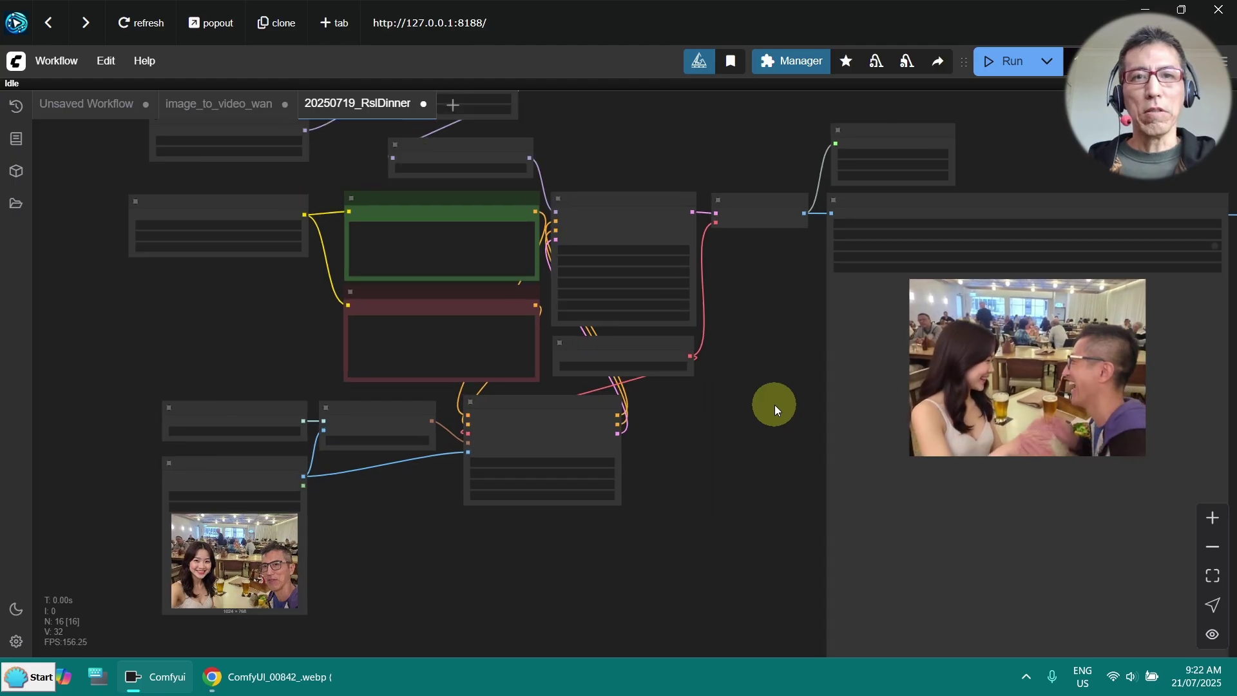